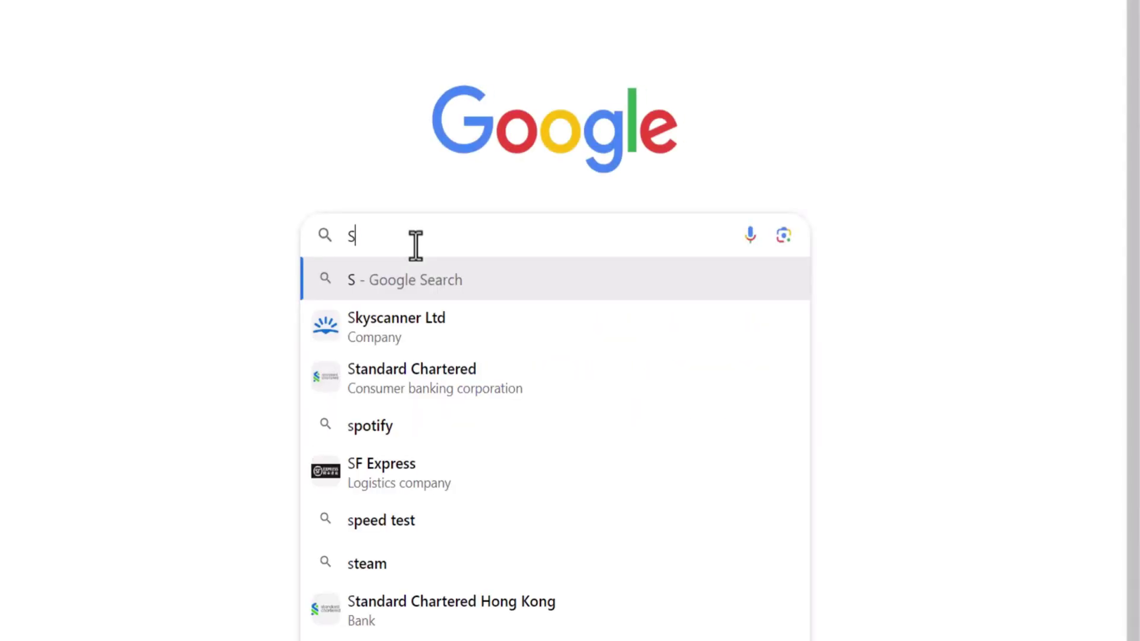
pyautogui.write('tylar')
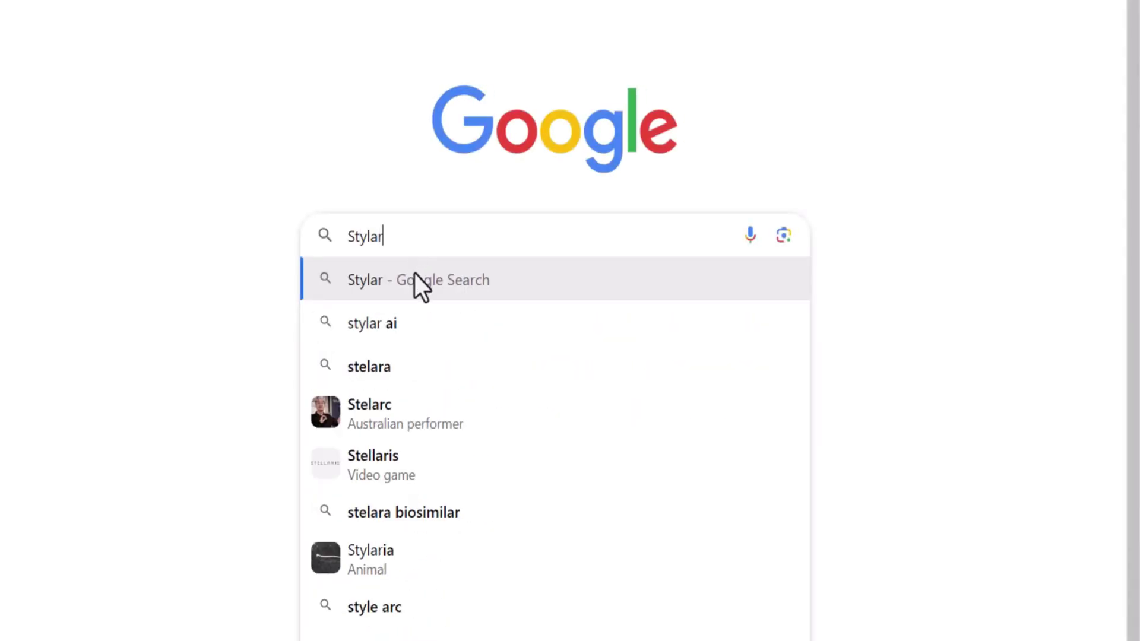
# Step: Open stylar.ai from a Google search, sign up, and start a new project
pyautogui.click(414, 274)
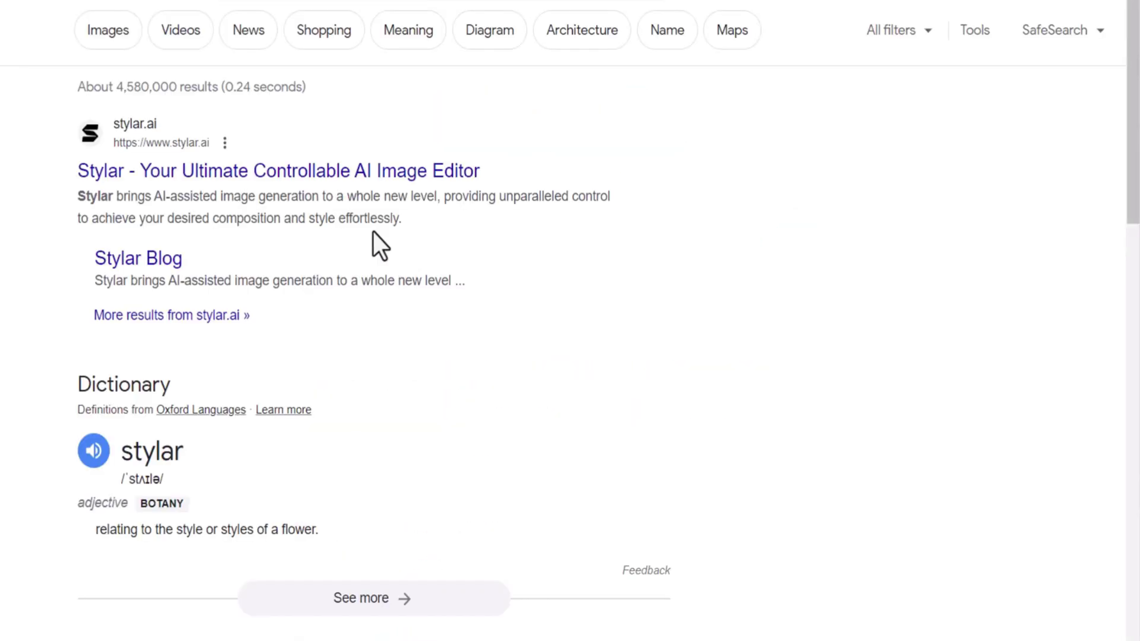
pyautogui.click(140, 138)
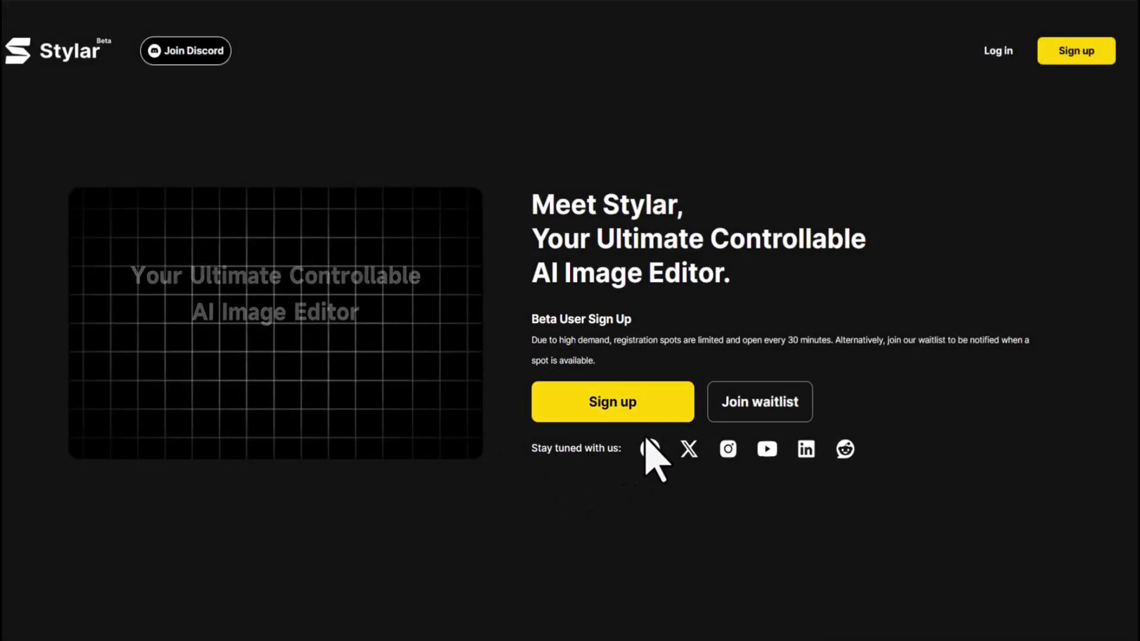
pyautogui.click(644, 401)
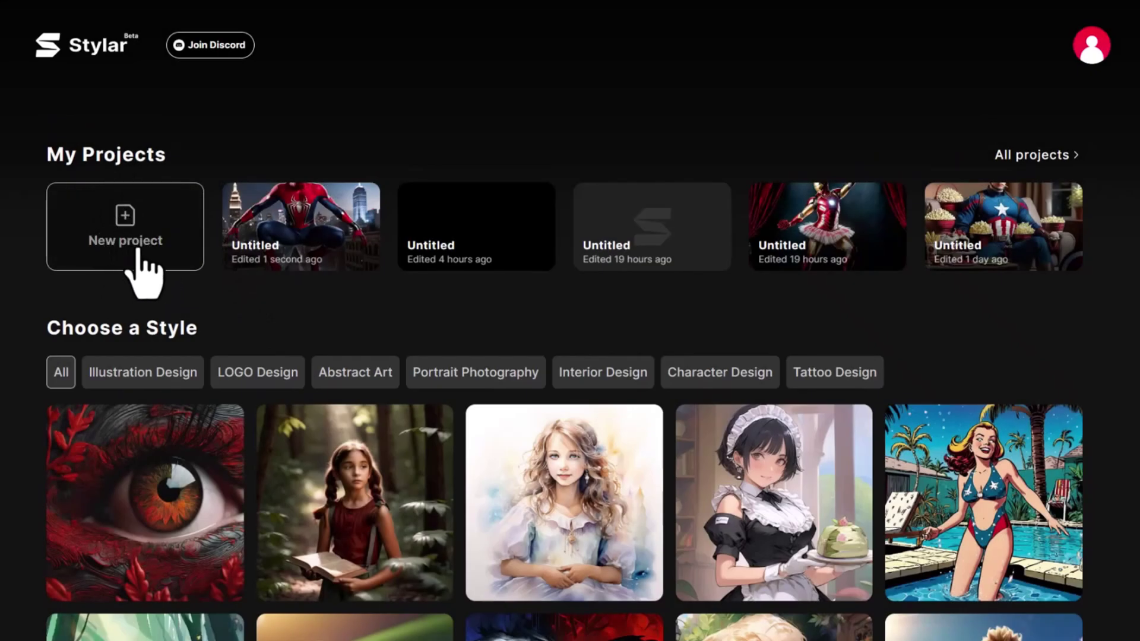
pyautogui.click(133, 215)
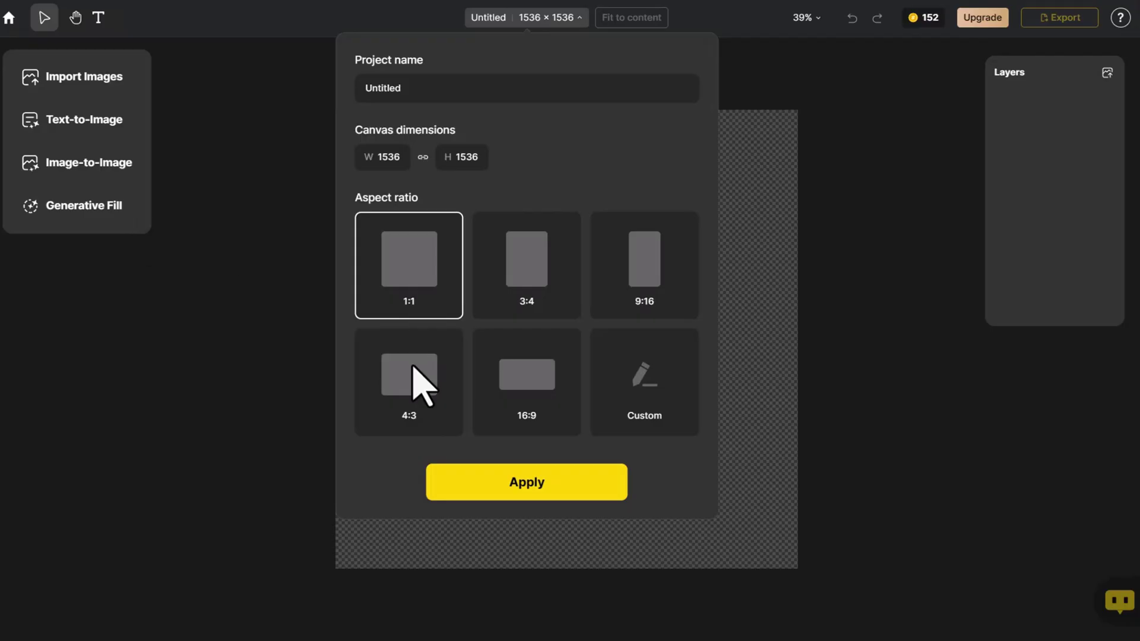
# Step: Accept the square 1536×1536 canvas and stretch the gradient image to fill it
pyautogui.click(548, 492)
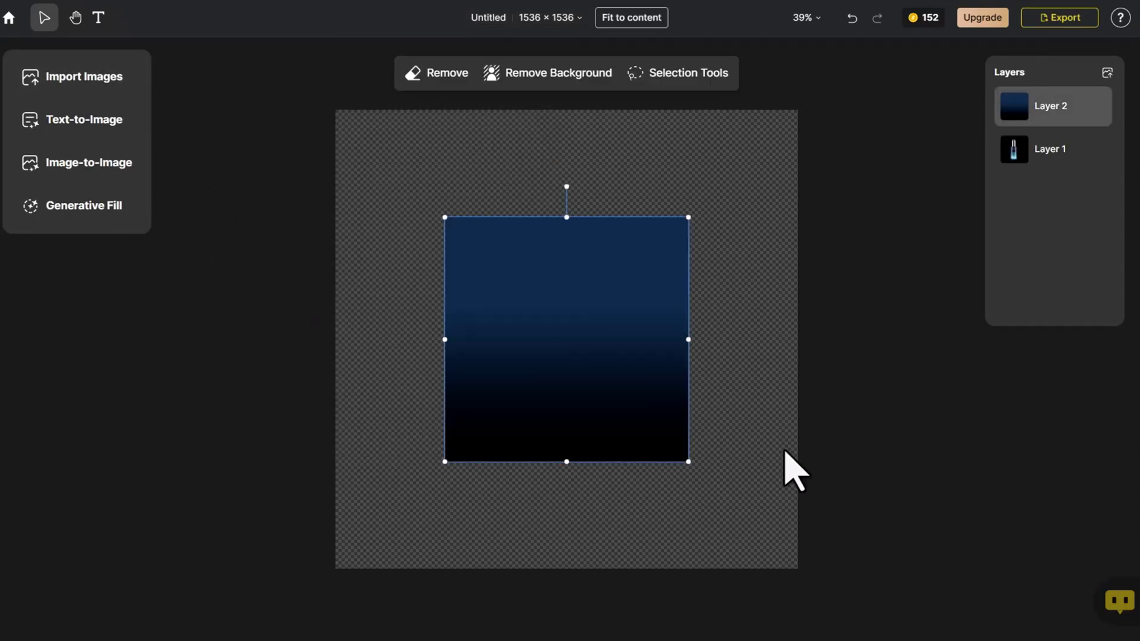
pyautogui.click(785, 451)
pyautogui.moveTo(655, 395); pyautogui.dragTo(545, 287)
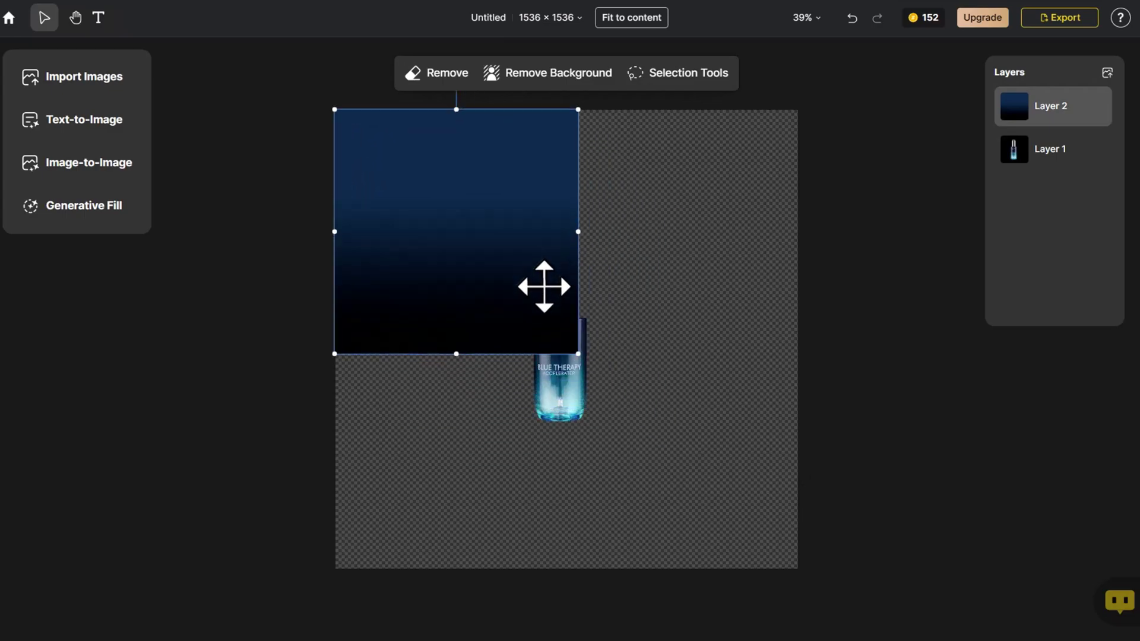
pyautogui.moveTo(579, 355); pyautogui.dragTo(795, 576)
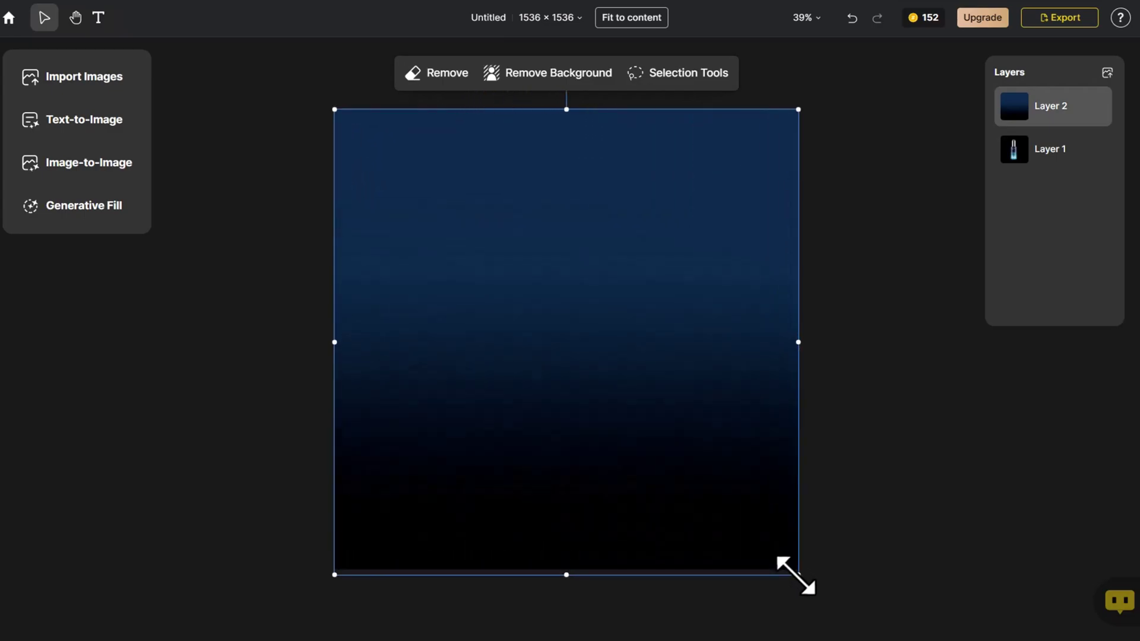
# Step: Mark the top band of the background for Generative Fill using an enlarged brush
pyautogui.click(119, 205)
pyautogui.click(135, 221)
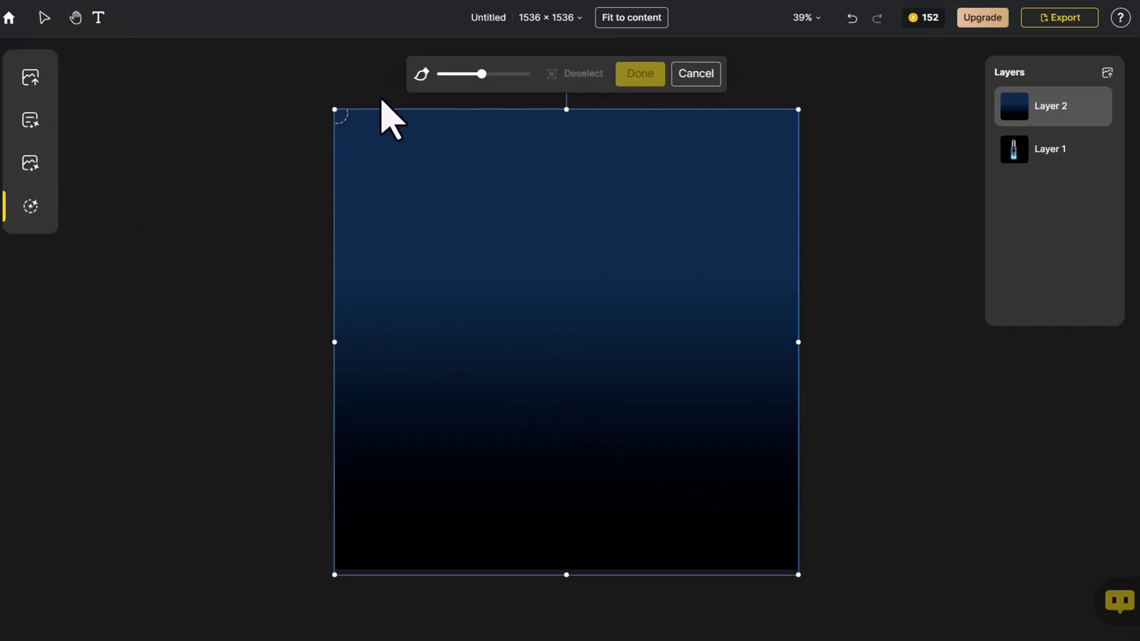
pyautogui.moveTo(481, 74); pyautogui.dragTo(529, 74)
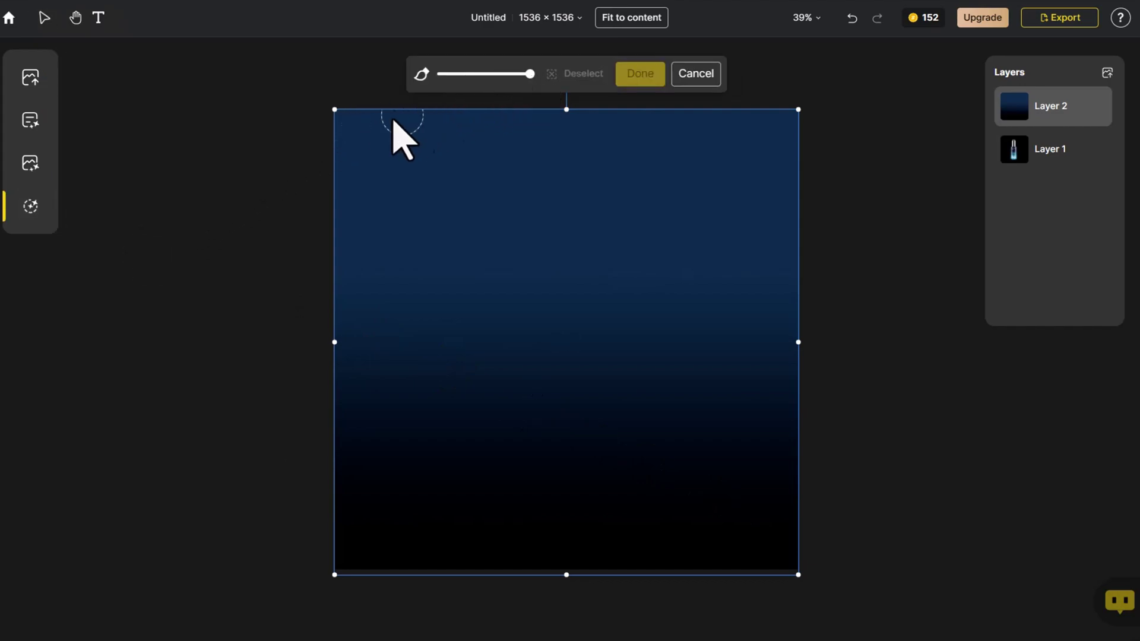
pyautogui.moveTo(341, 126); pyautogui.dragTo(461, 126)
pyautogui.moveTo(795, 145)
pyautogui.mouseDown()
pyautogui.moveTo(331, 178)
pyautogui.moveTo(530, 186)
pyautogui.moveTo(734, 225)
pyautogui.mouseUp()
pyautogui.moveTo(666, 253); pyautogui.dragTo(347, 277)
pyautogui.click(638, 75)
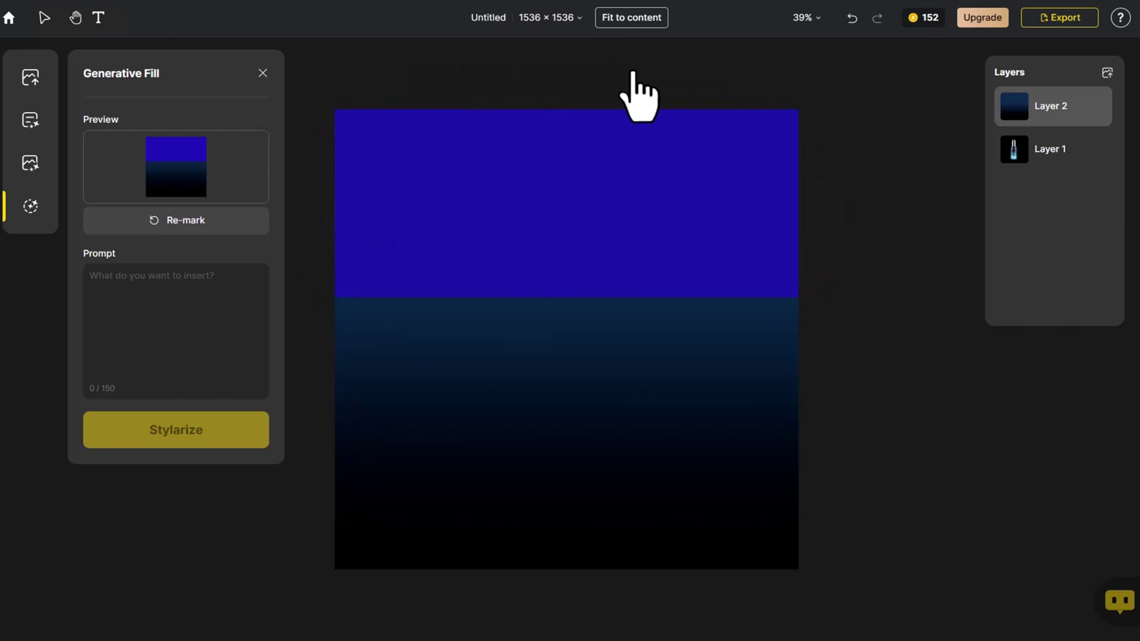
# Step: Generate a cloudless starry night sky and place the top-right result on the canvas
pyautogui.click(182, 303)
pyautogui.write('S')
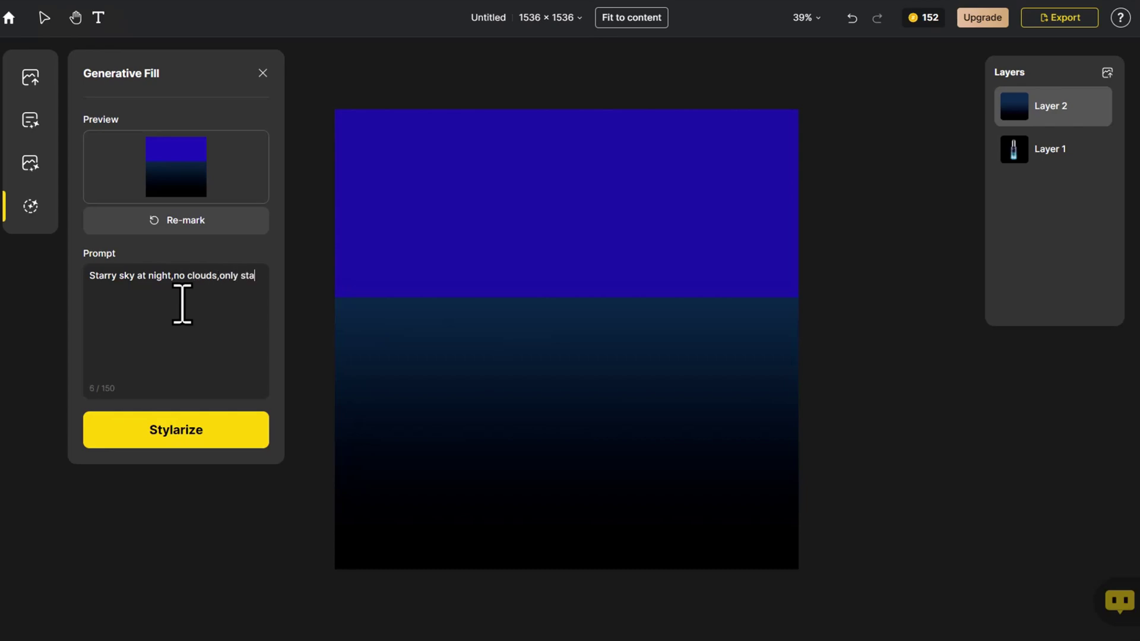
pyautogui.click(193, 419)
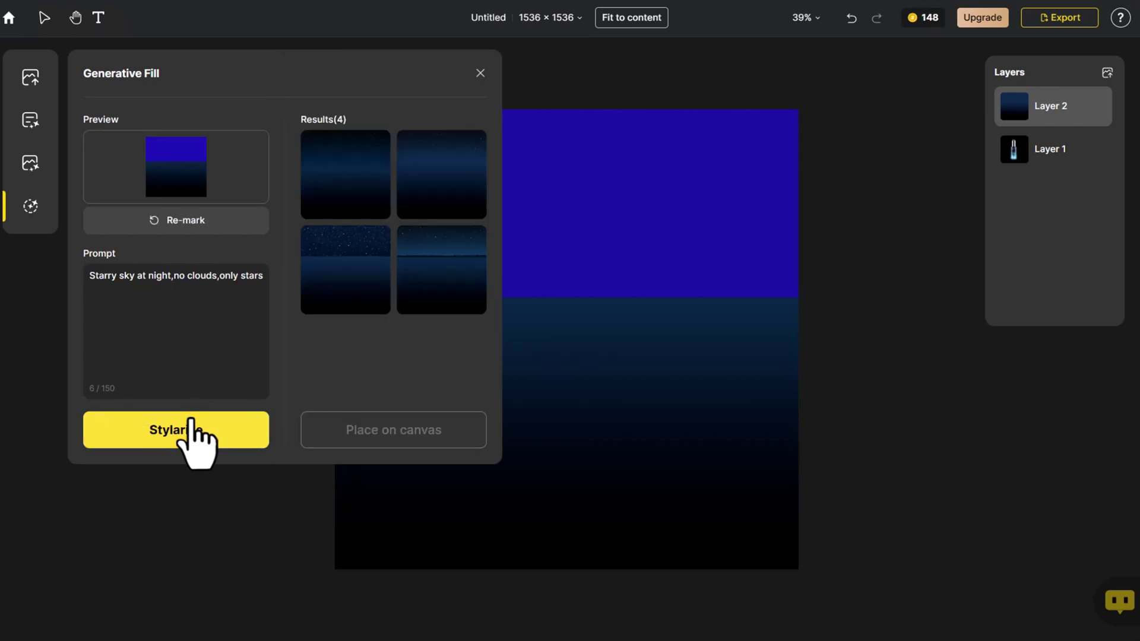
pyautogui.moveTo(441, 175)
pyautogui.click(443, 196)
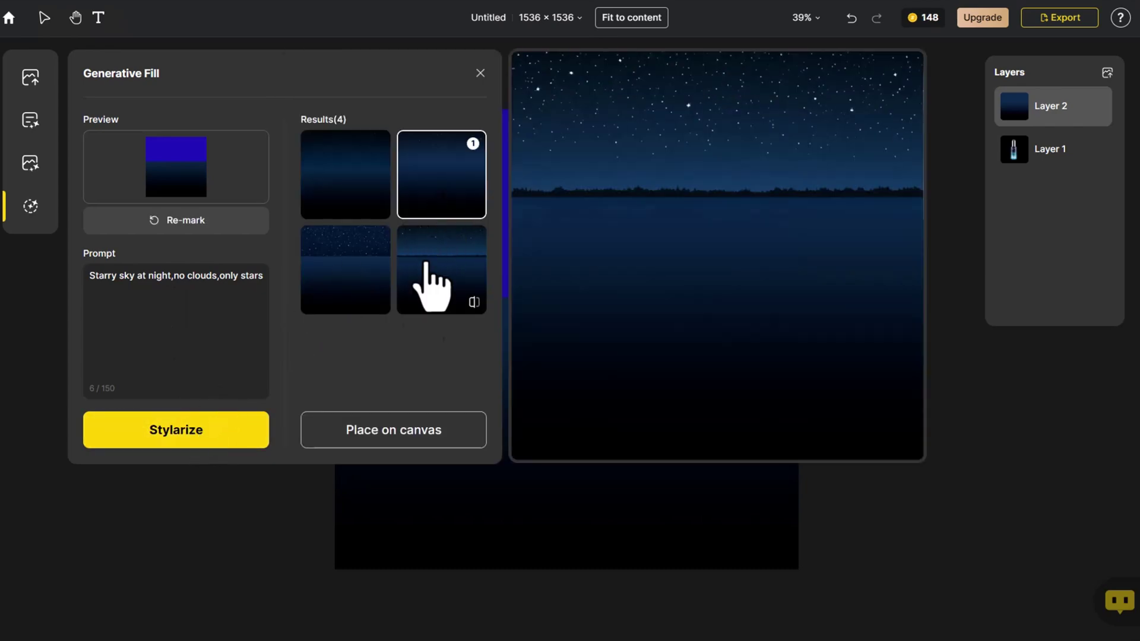
pyautogui.click(401, 432)
pyautogui.click(856, 258)
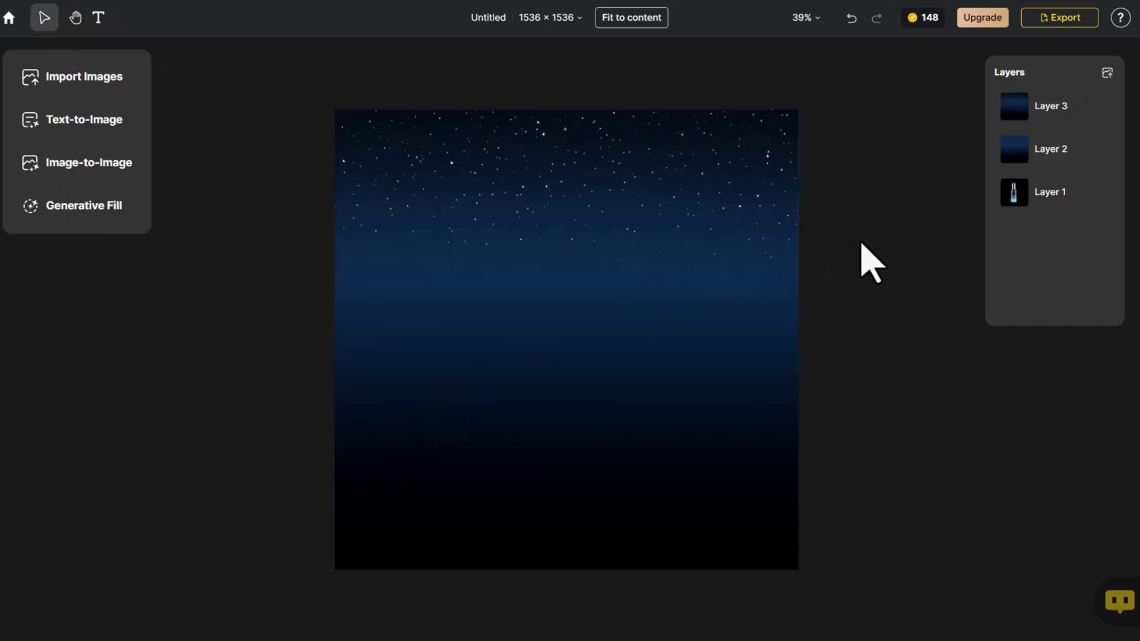
# Step: Raise the bottle layer to the top, then enlarge and centre the bottle over the sky
pyautogui.moveTo(1030, 200); pyautogui.dragTo(1047, 112)
pyautogui.click(552, 382)
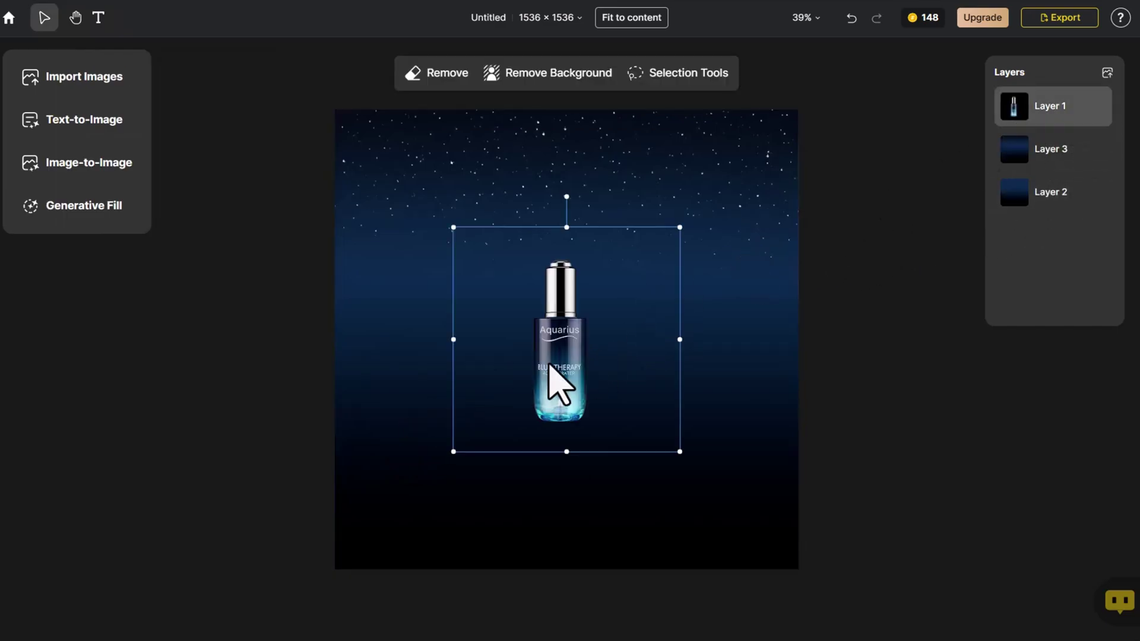
pyautogui.moveTo(546, 364); pyautogui.dragTo(418, 245)
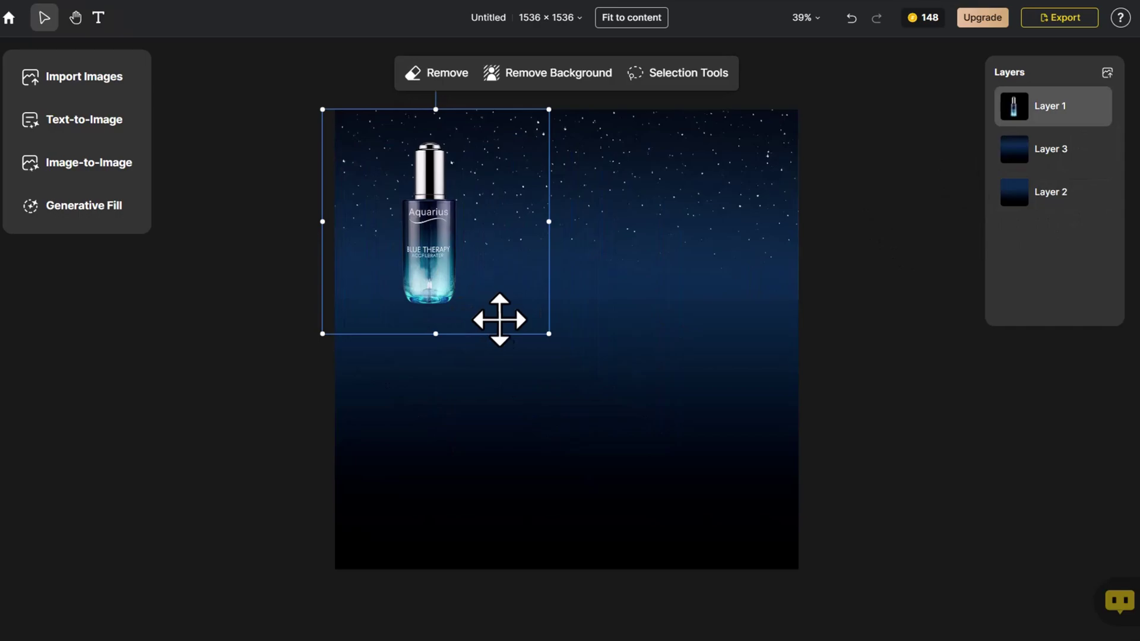
pyautogui.moveTo(547, 335)
pyautogui.mouseDown()
pyautogui.moveTo(628, 433)
pyautogui.moveTo(863, 640)
pyautogui.mouseUp()
pyautogui.moveTo(565, 493); pyautogui.dragTo(546, 462)
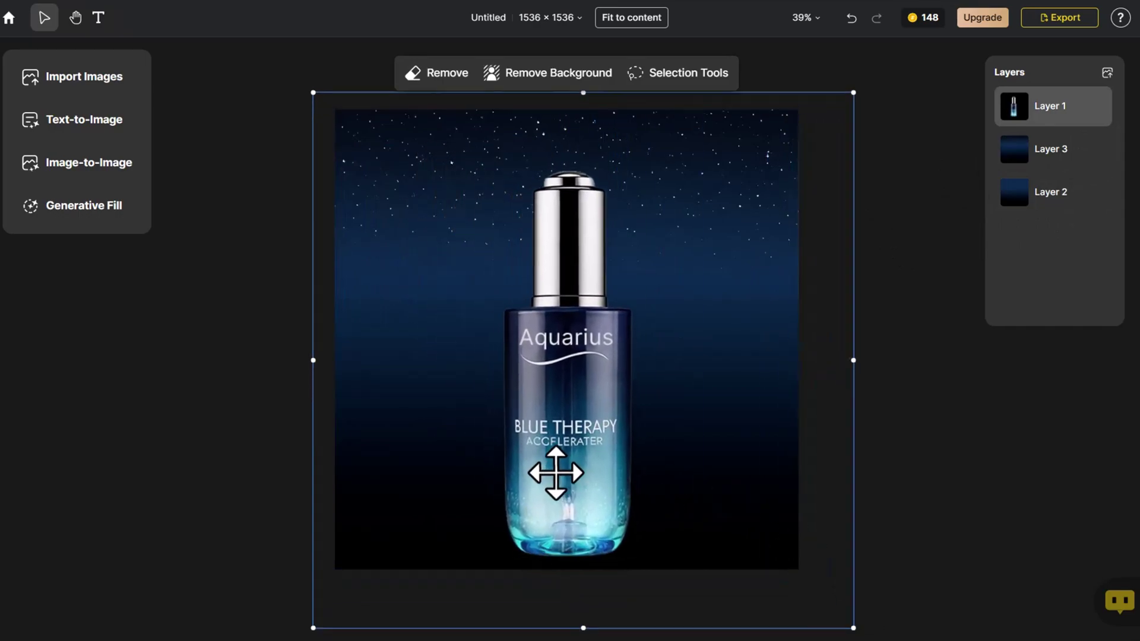
# Step: Paint a large Generative Fill mask around the bottle's lower half and surroundings
pyautogui.click(247, 377)
pyautogui.click(83, 210)
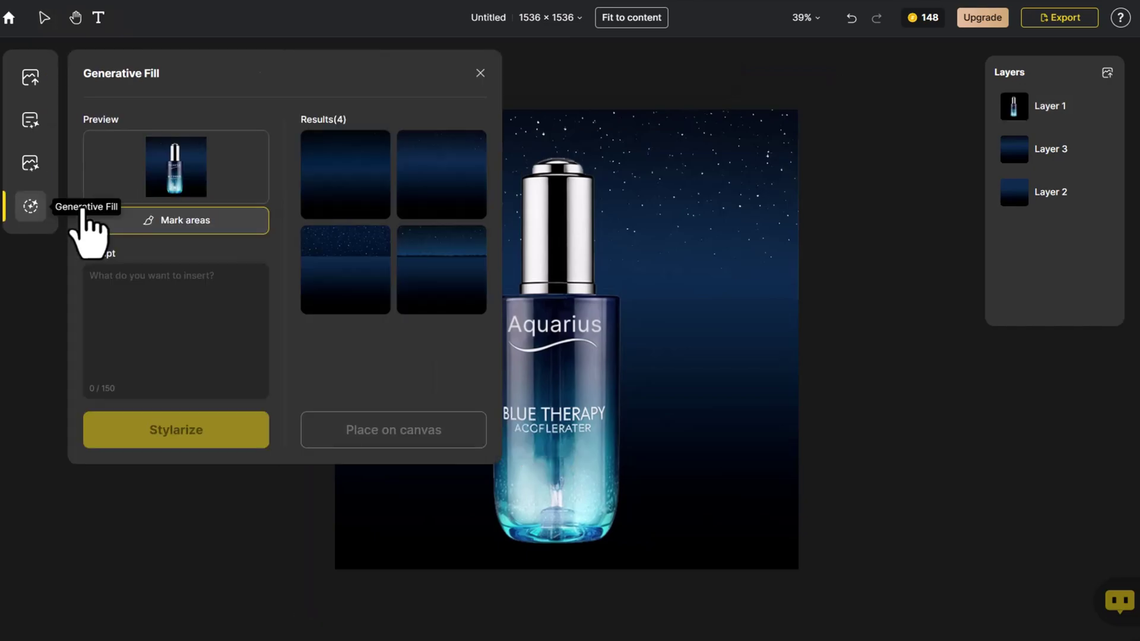
pyautogui.click(143, 221)
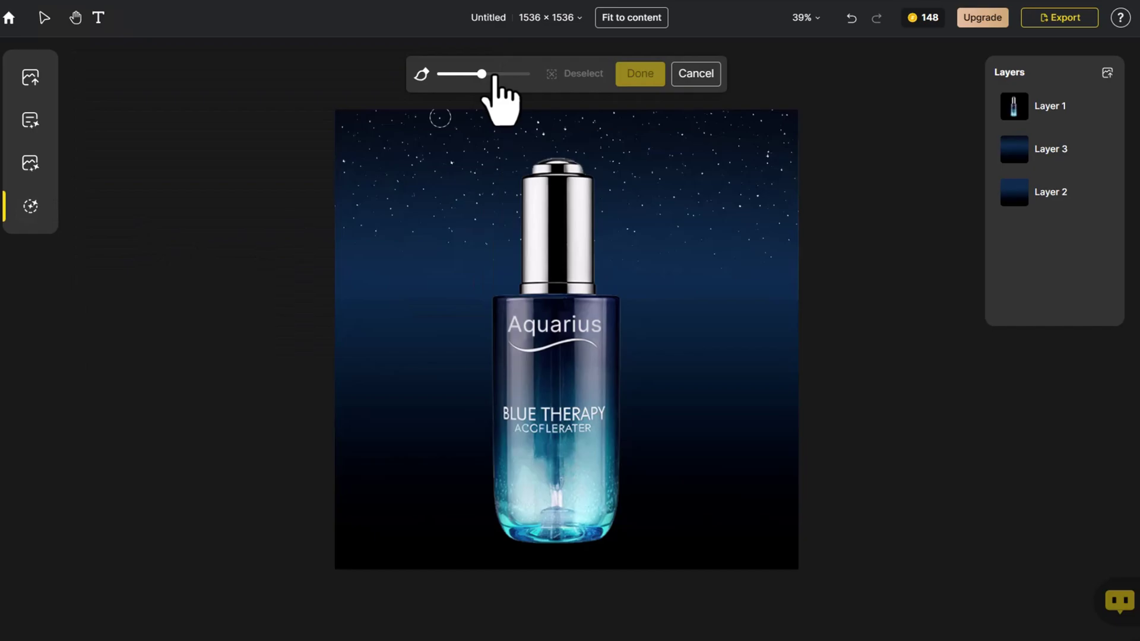
pyautogui.moveTo(483, 74); pyautogui.dragTo(526, 73)
pyautogui.moveTo(609, 504)
pyautogui.mouseDown()
pyautogui.moveTo(655, 375)
pyautogui.moveTo(734, 306)
pyautogui.moveTo(653, 489)
pyautogui.moveTo(553, 544)
pyautogui.moveTo(450, 302)
pyautogui.moveTo(400, 357)
pyautogui.moveTo(394, 511)
pyautogui.moveTo(542, 556)
pyautogui.mouseUp()
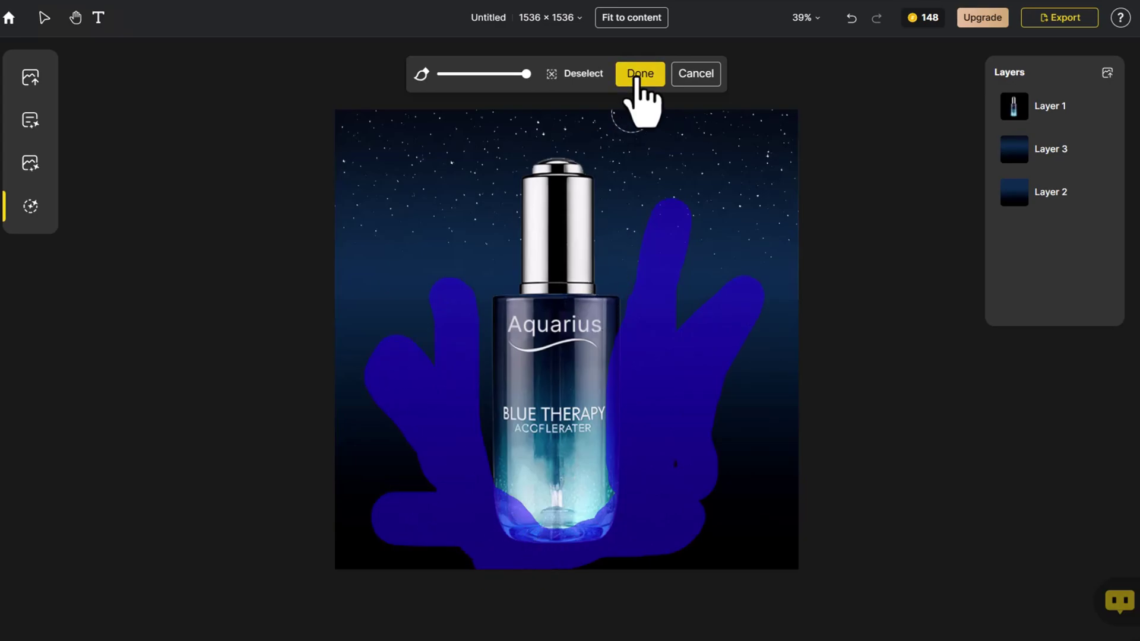
pyautogui.click(638, 80)
# Step: Generate 'water splashes' and place the second result on the canvas
pyautogui.click(164, 316)
pyautogui.write('water splashes')
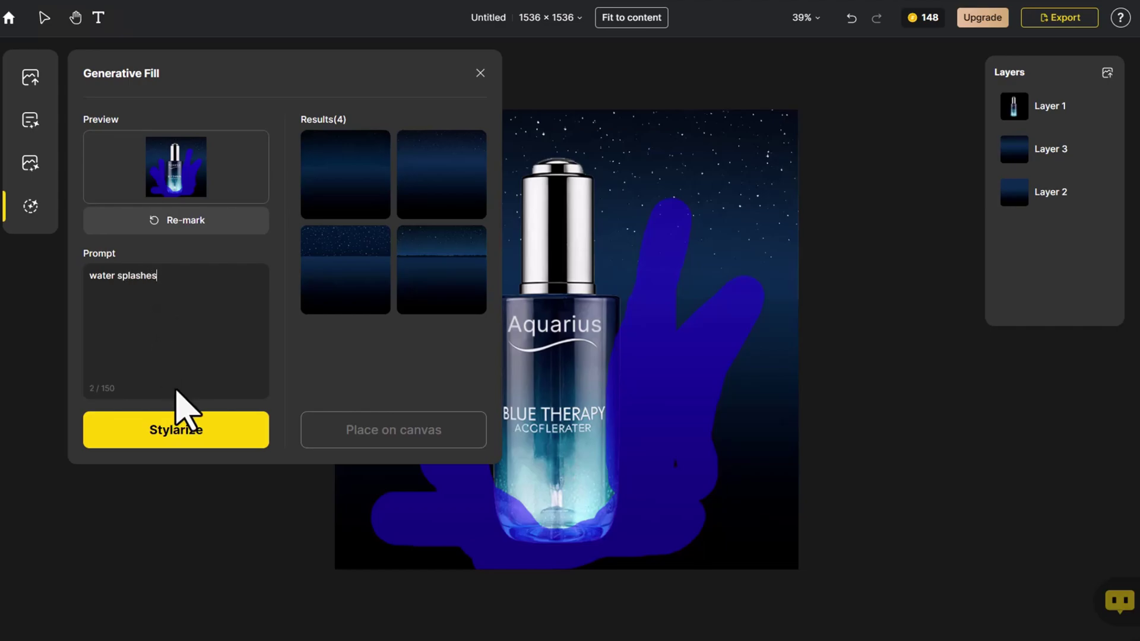
pyautogui.click(186, 431)
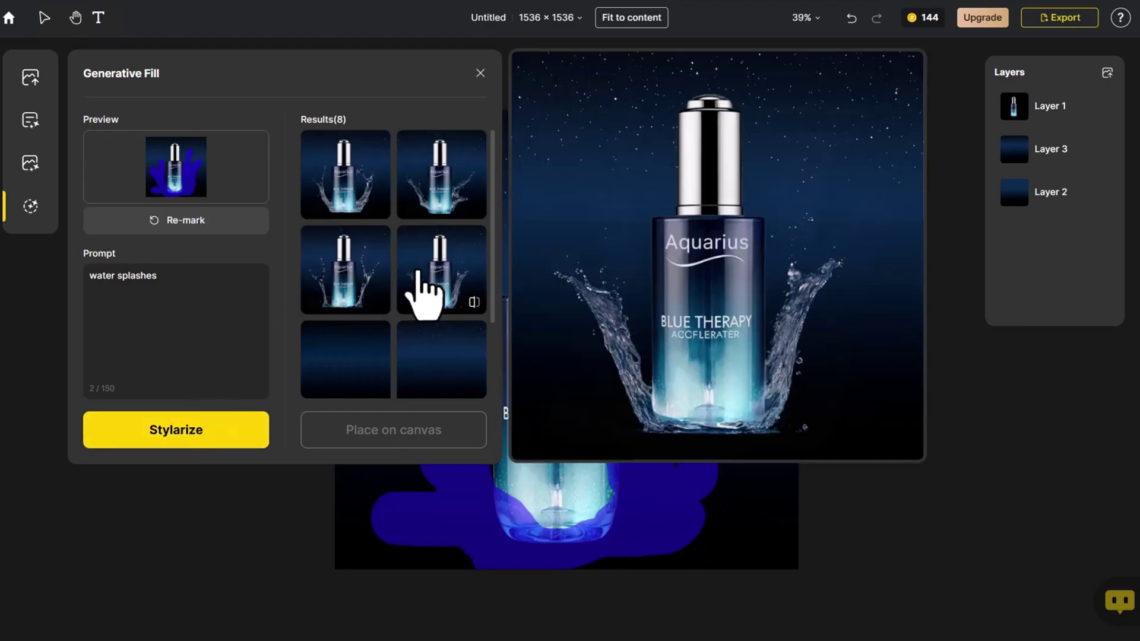
pyautogui.click(428, 192)
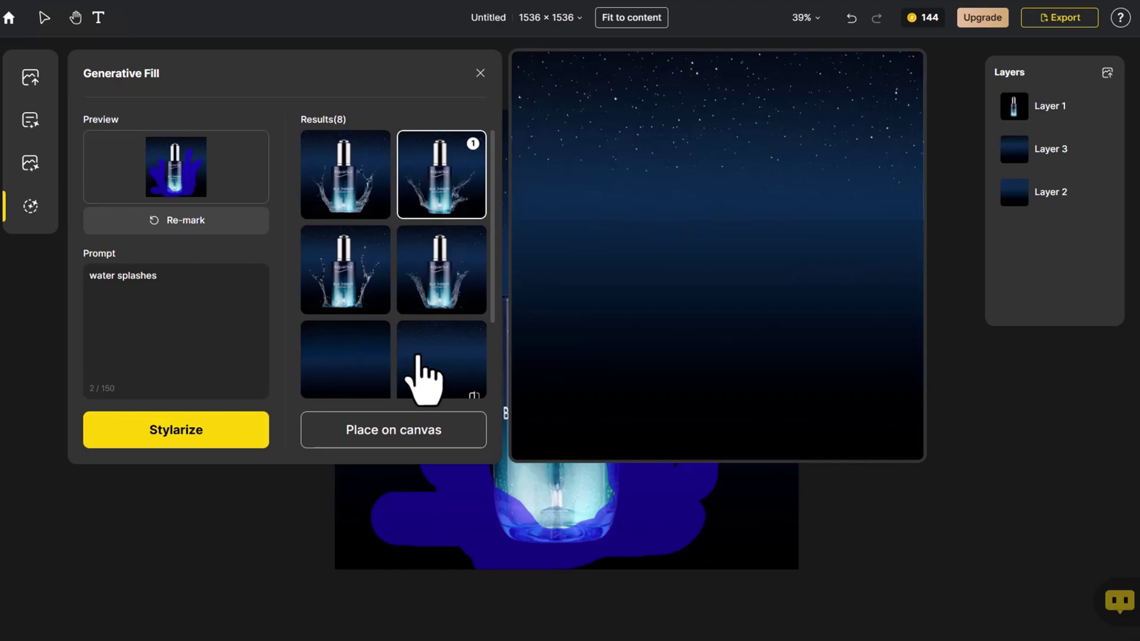
pyautogui.click(412, 431)
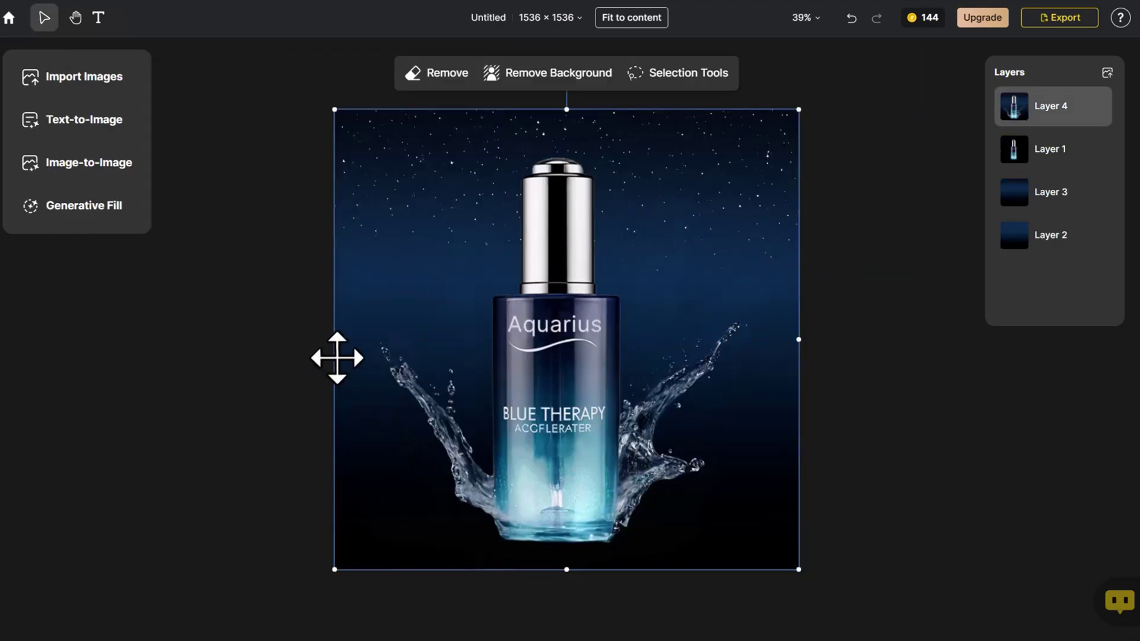
# Step: Mark a spot left of the bottle, generate 'blue bubbles', and choose the first result
pyautogui.click(106, 212)
pyautogui.click(174, 223)
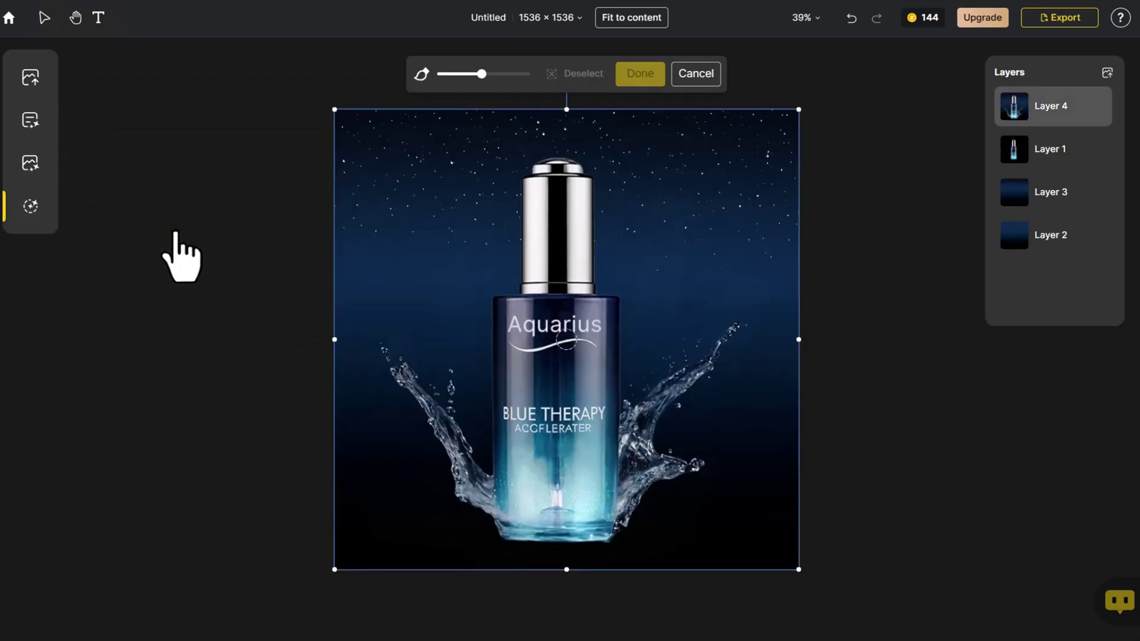
pyautogui.moveTo(392, 425); pyautogui.dragTo(371, 447)
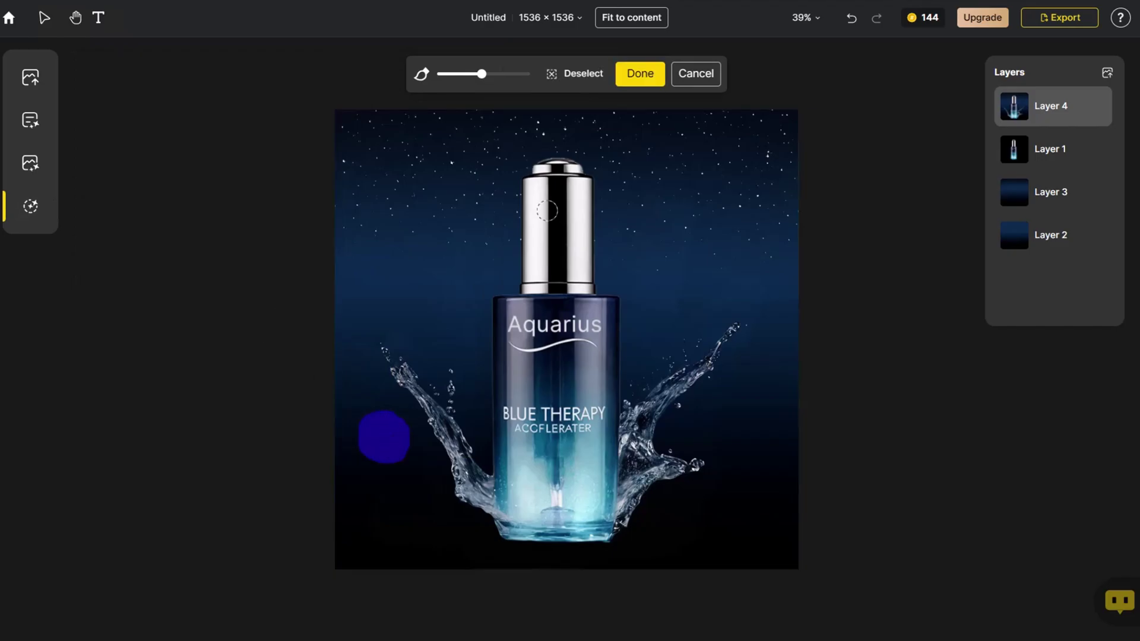
pyautogui.click(646, 73)
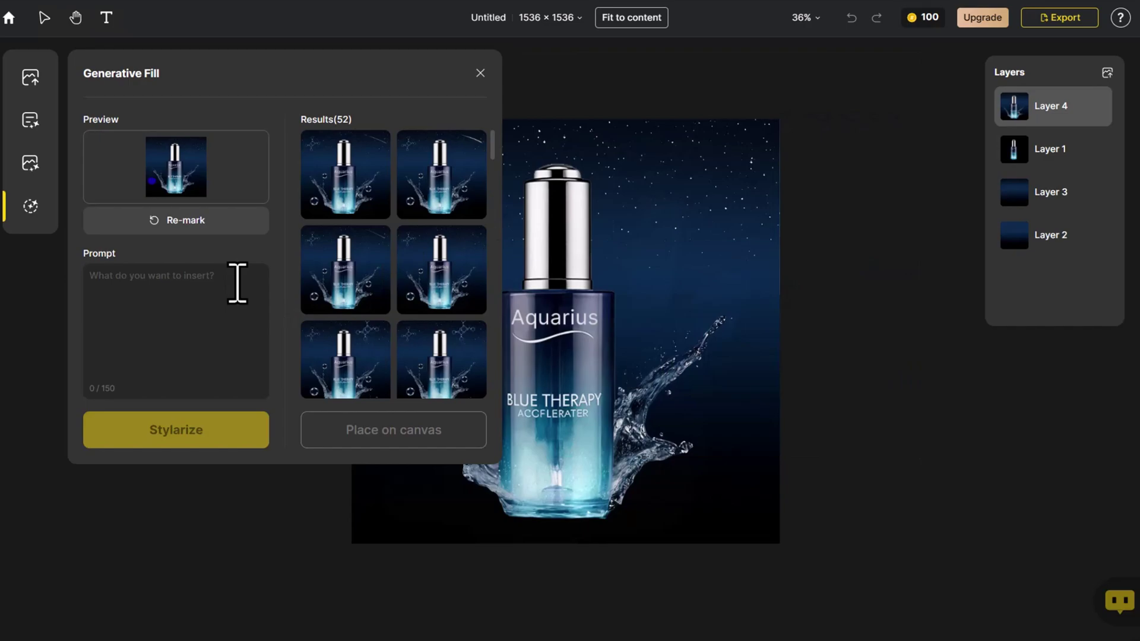
pyautogui.click(204, 281)
pyautogui.write('blue bubbles')
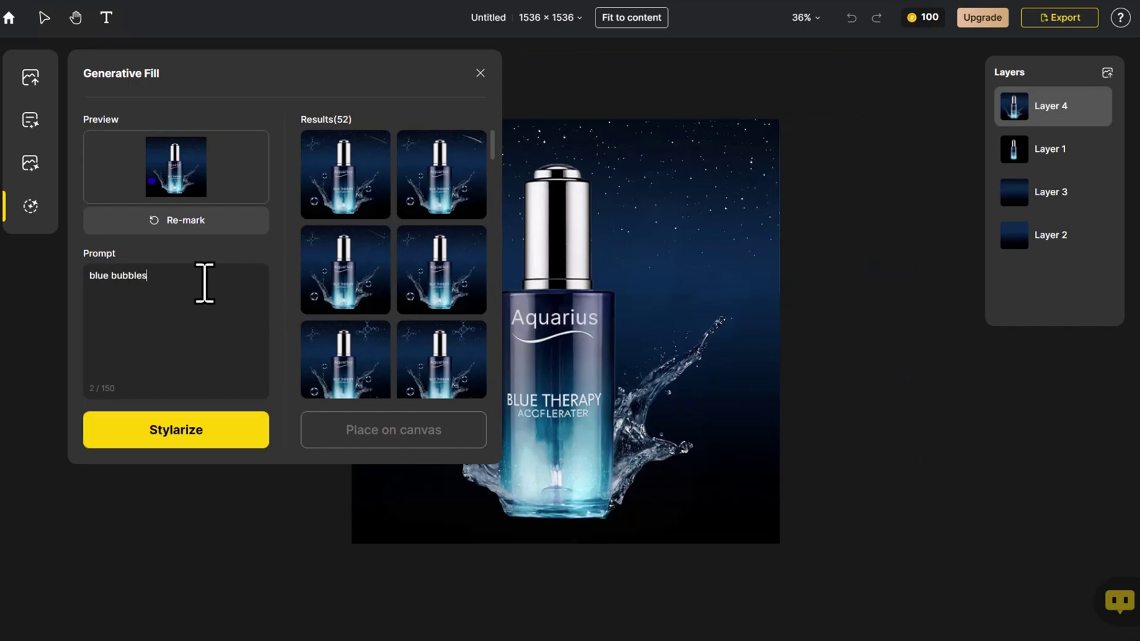
pyautogui.click(175, 436)
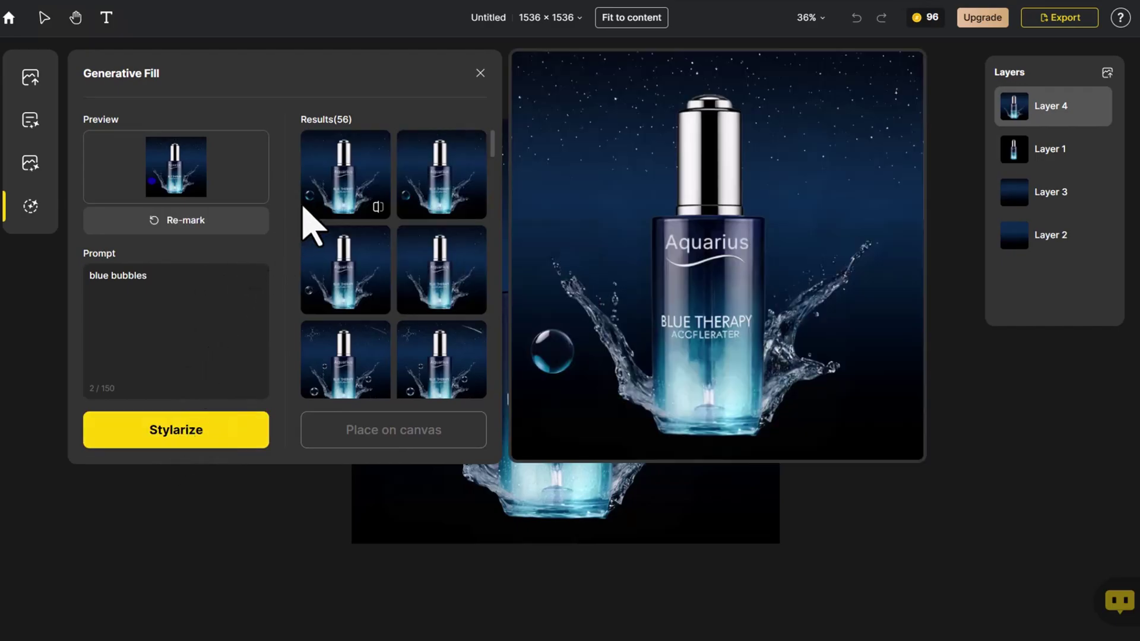
pyautogui.click(308, 222)
# Step: Place the left bubble on the poster and mark a spot right of the bottle
pyautogui.click(385, 426)
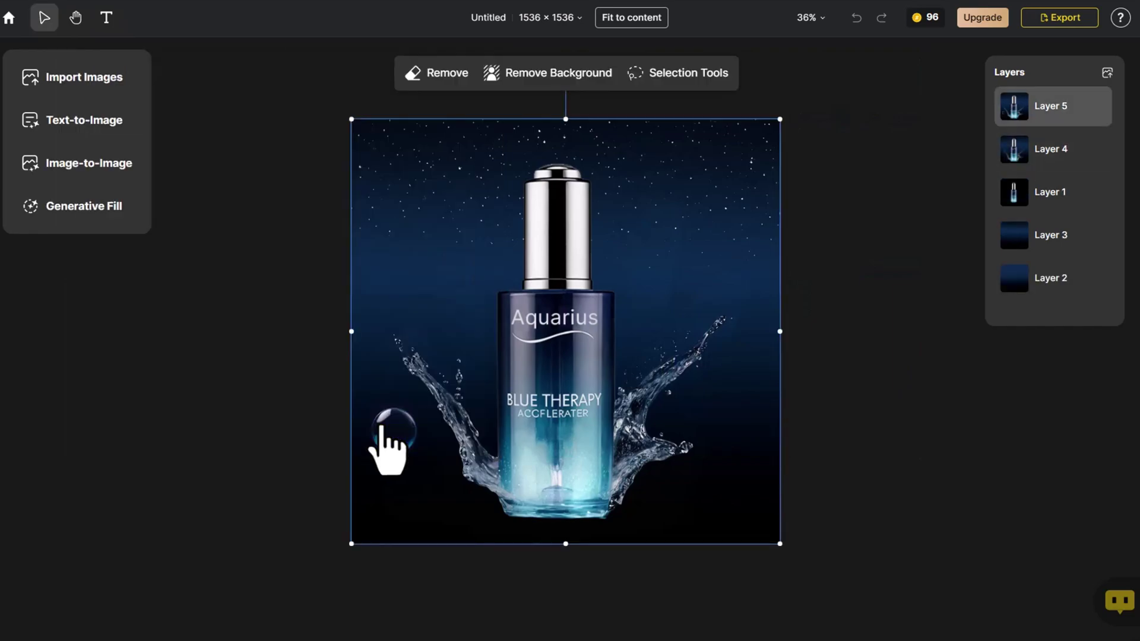
pyautogui.click(106, 207)
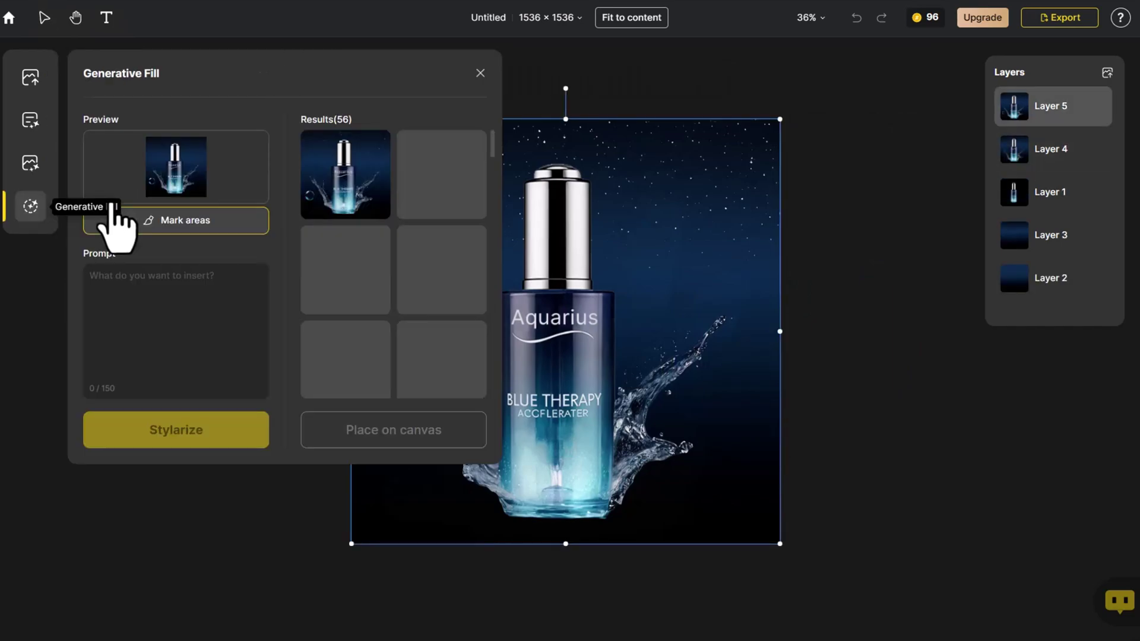
pyautogui.click(133, 229)
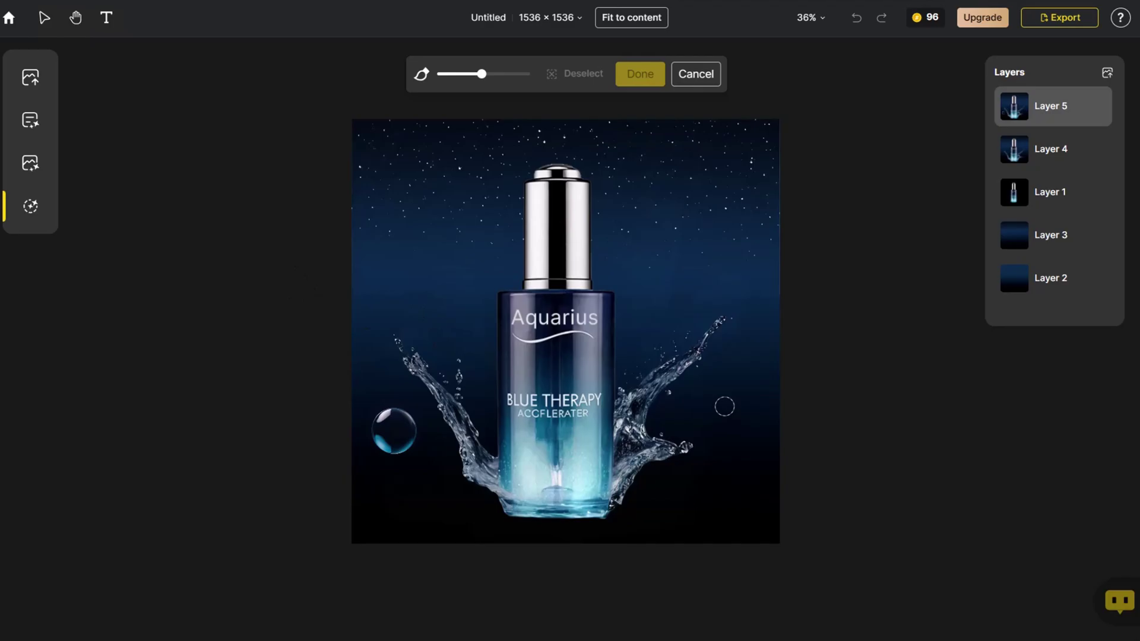
pyautogui.moveTo(722, 407); pyautogui.dragTo(722, 406)
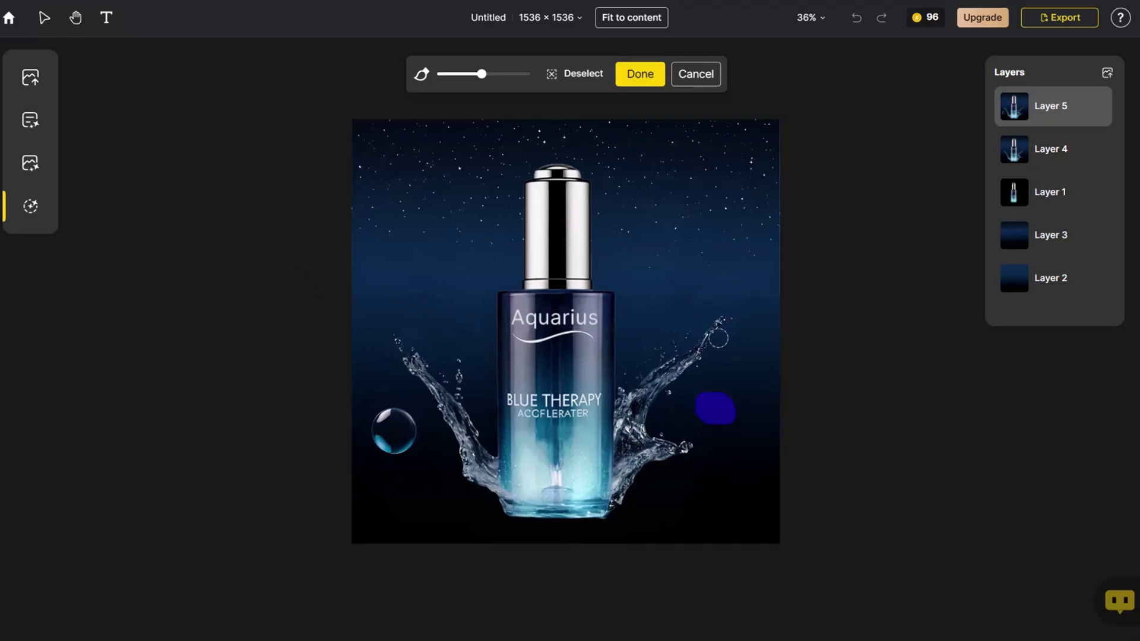
pyautogui.click(640, 74)
# Step: Generate 'blue bubbles' and place a result showing a bubble on the right
pyautogui.click(228, 279)
pyautogui.write('blue bubbles')
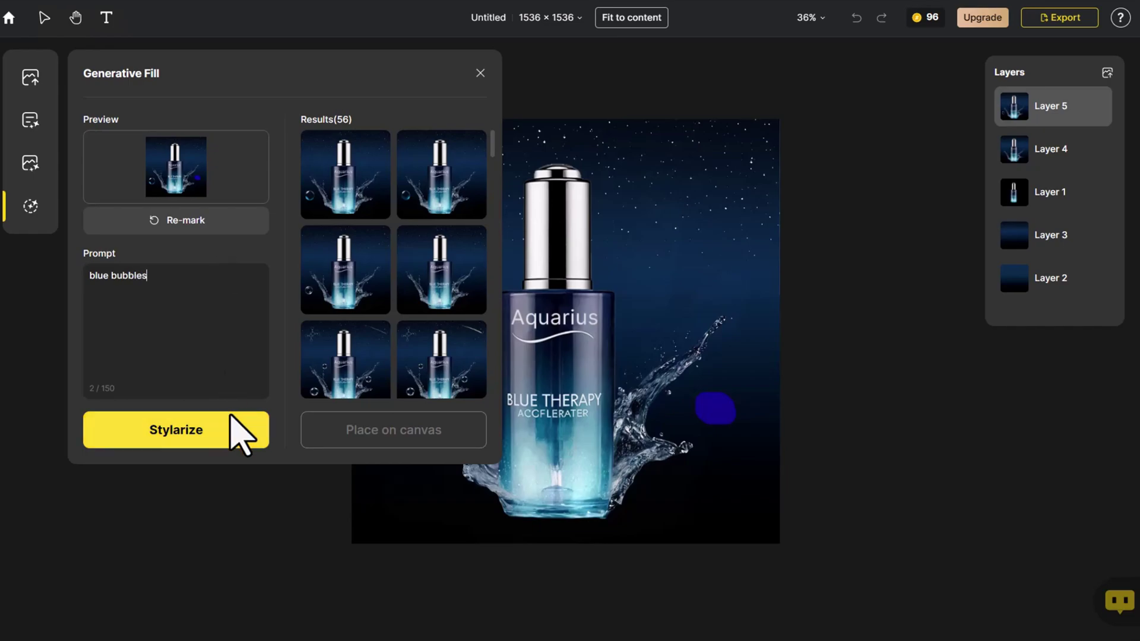
pyautogui.click(233, 429)
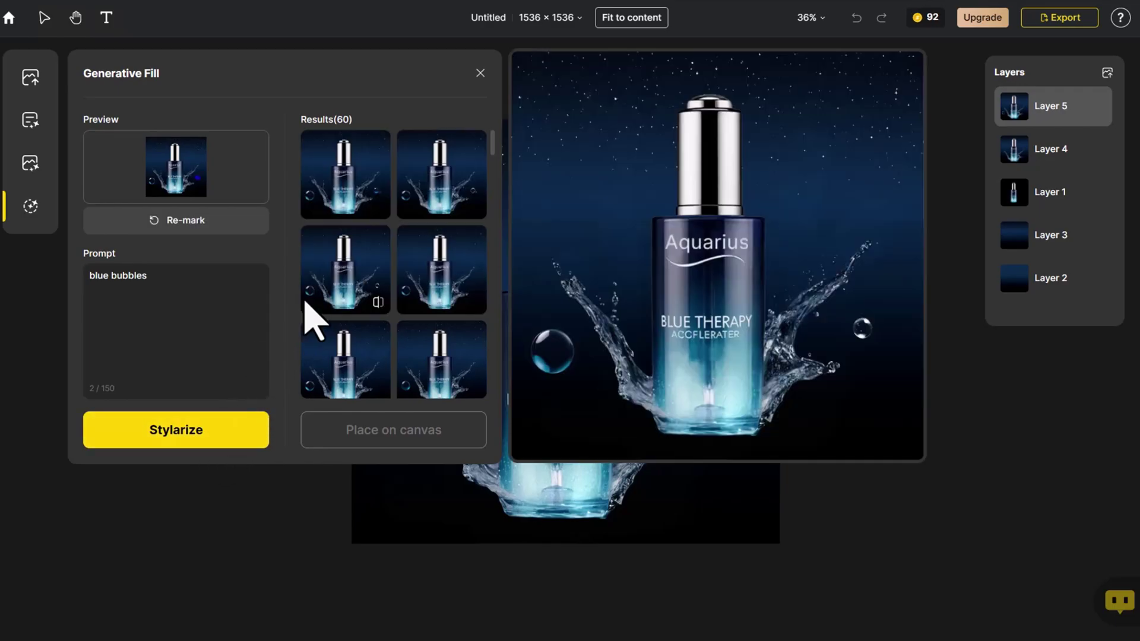
pyautogui.click(369, 300)
pyautogui.click(398, 432)
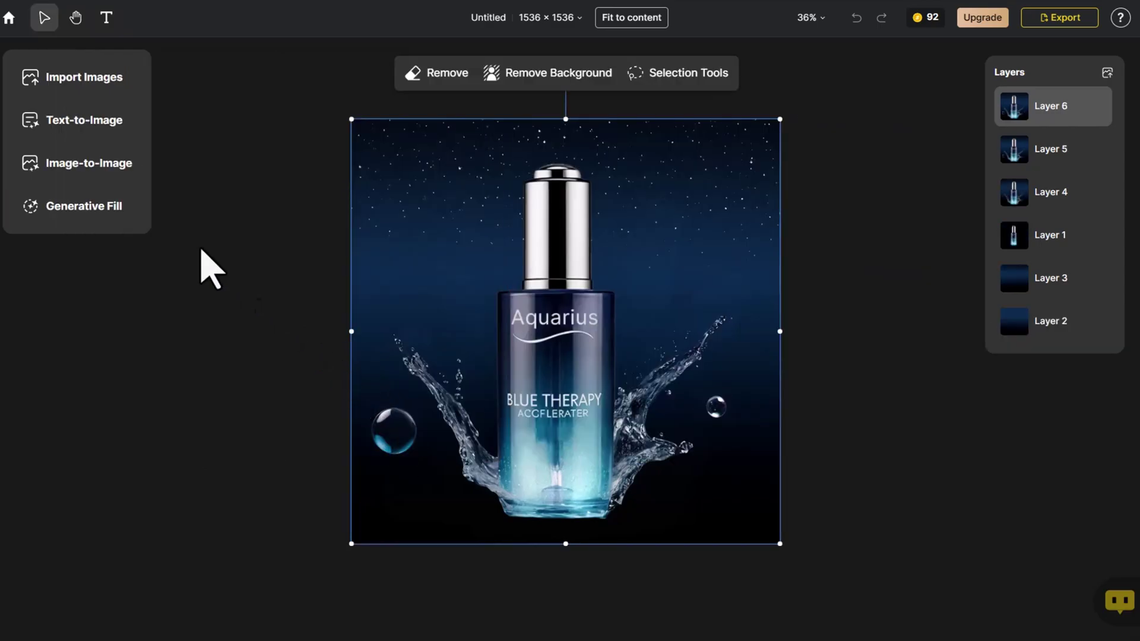
# Step: Mark a spot left of the bottle's label, generate 'blue bubbles', and place the second result
pyautogui.click(44, 209)
pyautogui.click(148, 223)
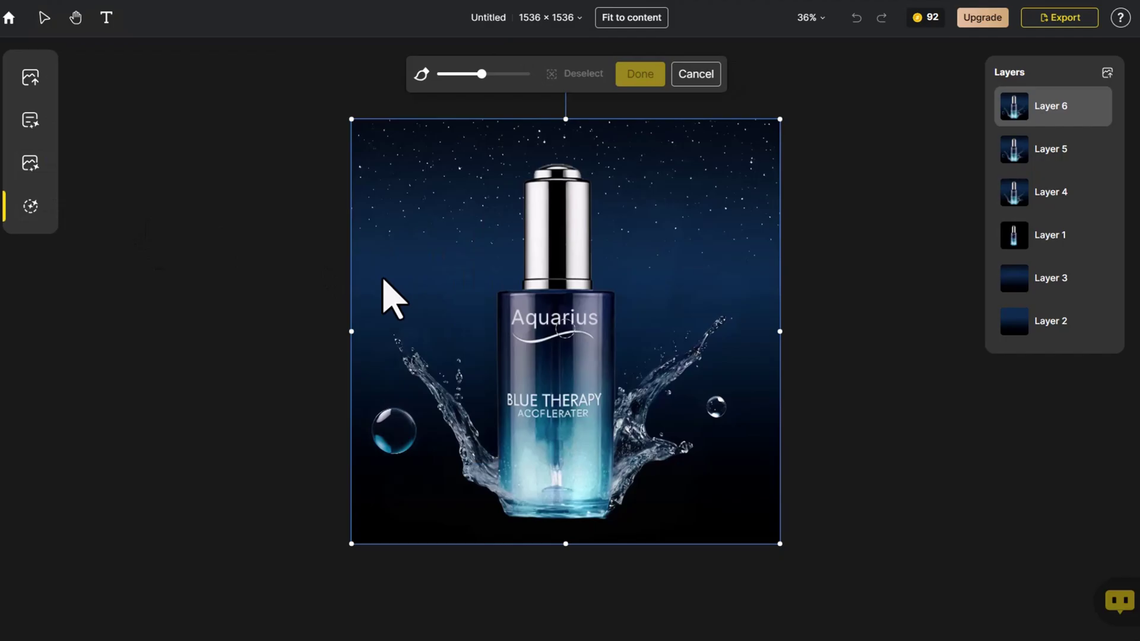
pyautogui.click(470, 296)
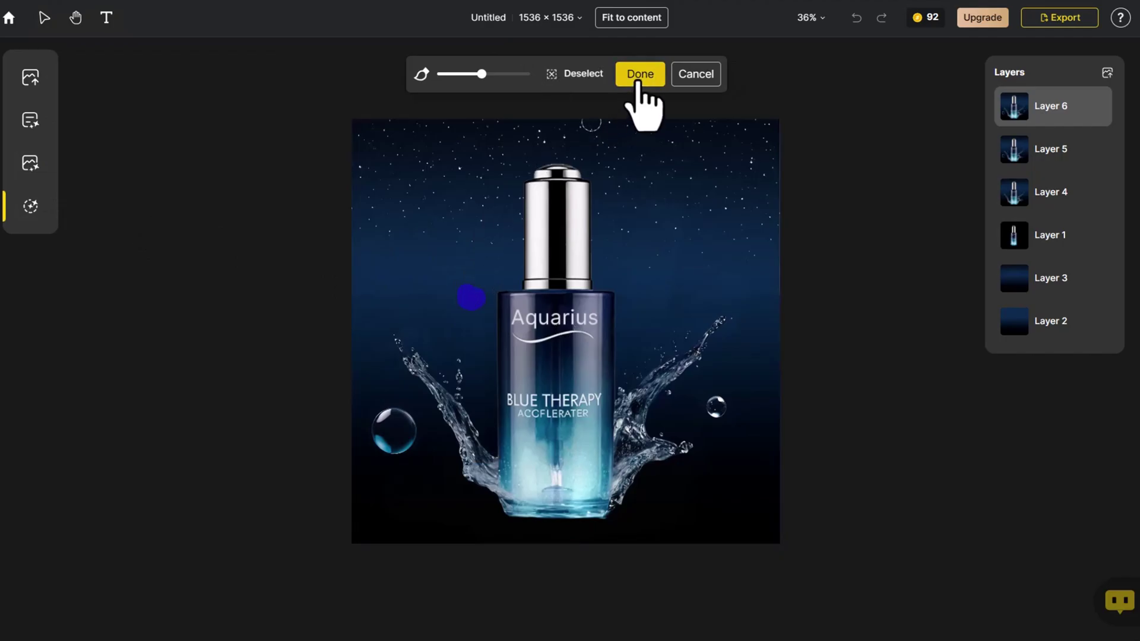
pyautogui.click(638, 76)
pyautogui.click(230, 285)
pyautogui.write('blue bubbles')
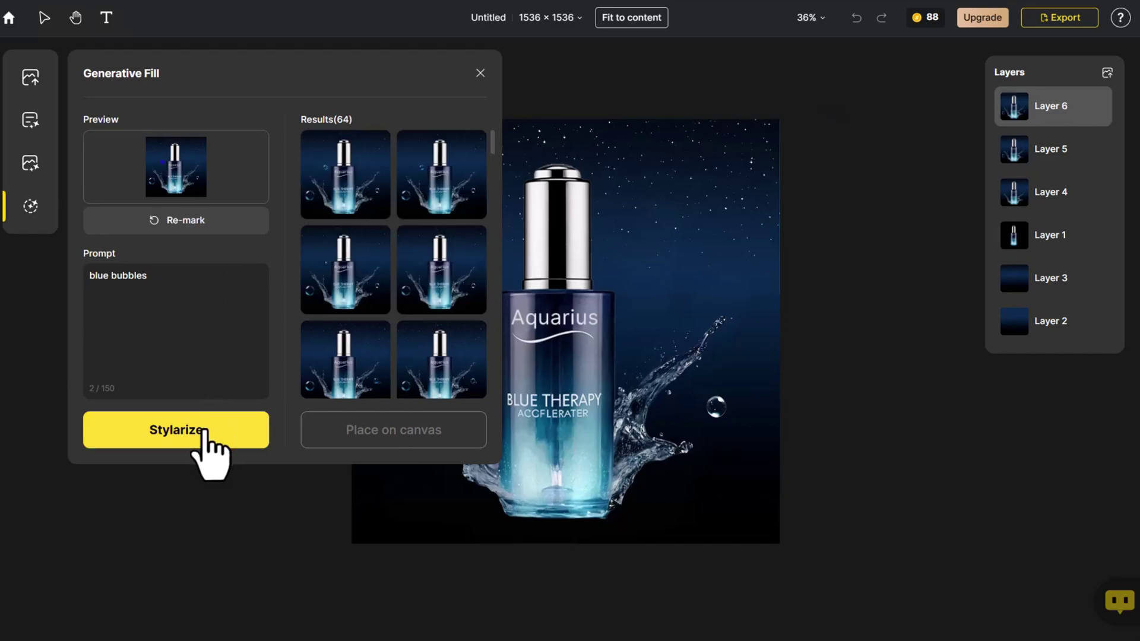
pyautogui.click(437, 205)
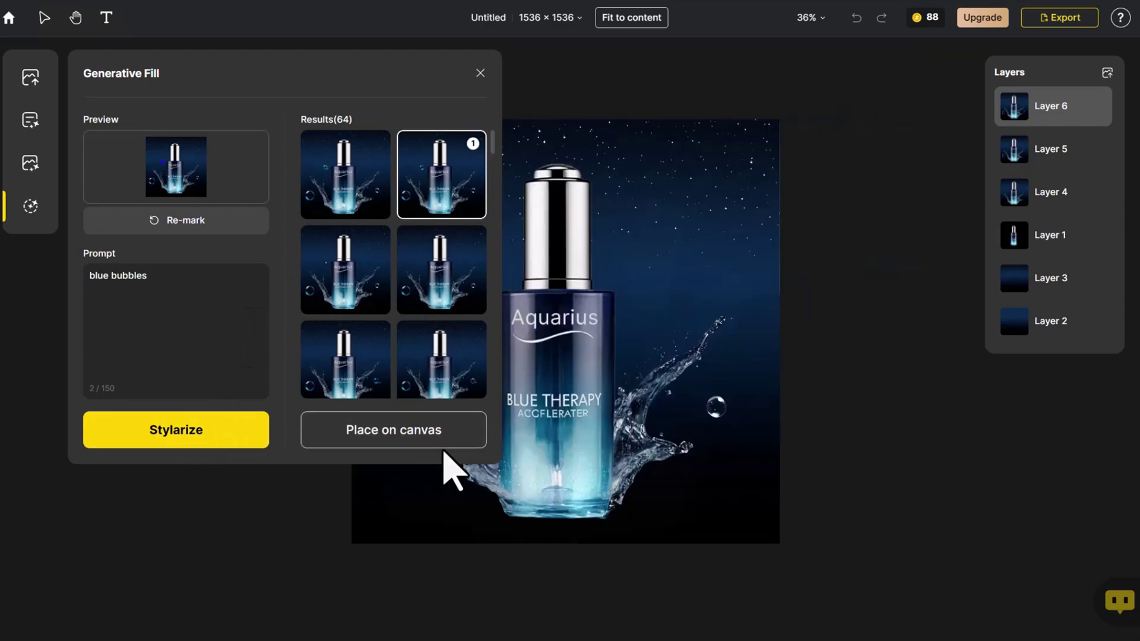
pyautogui.click(445, 441)
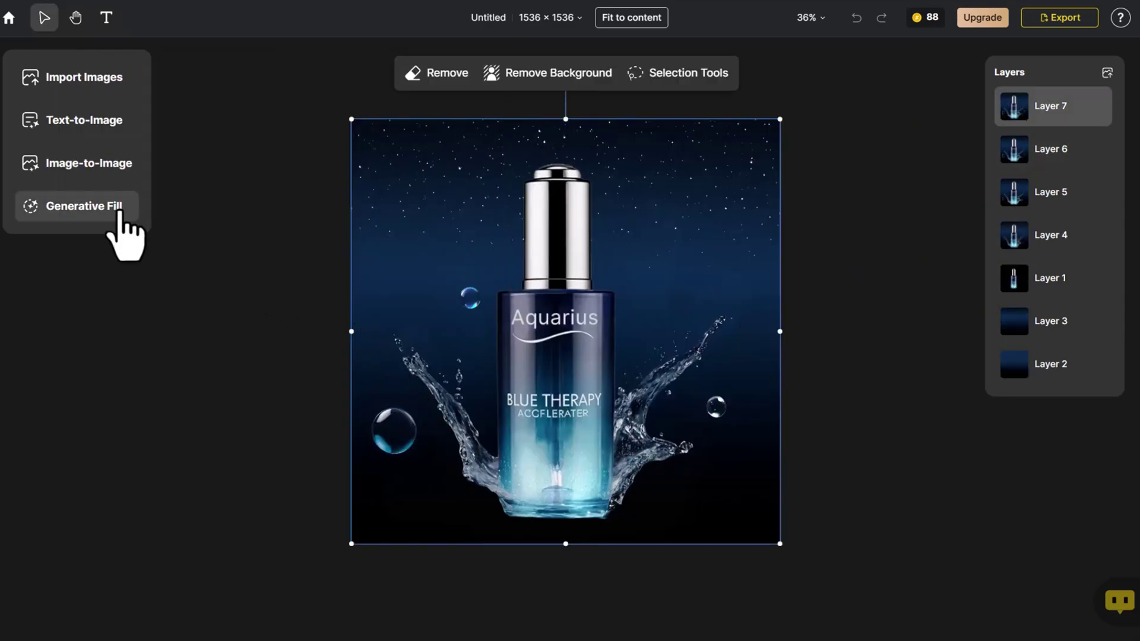
# Step: Mark the area around the bottle's base for Generative Fill with an enlarged brush
pyautogui.click(114, 209)
pyautogui.click(164, 224)
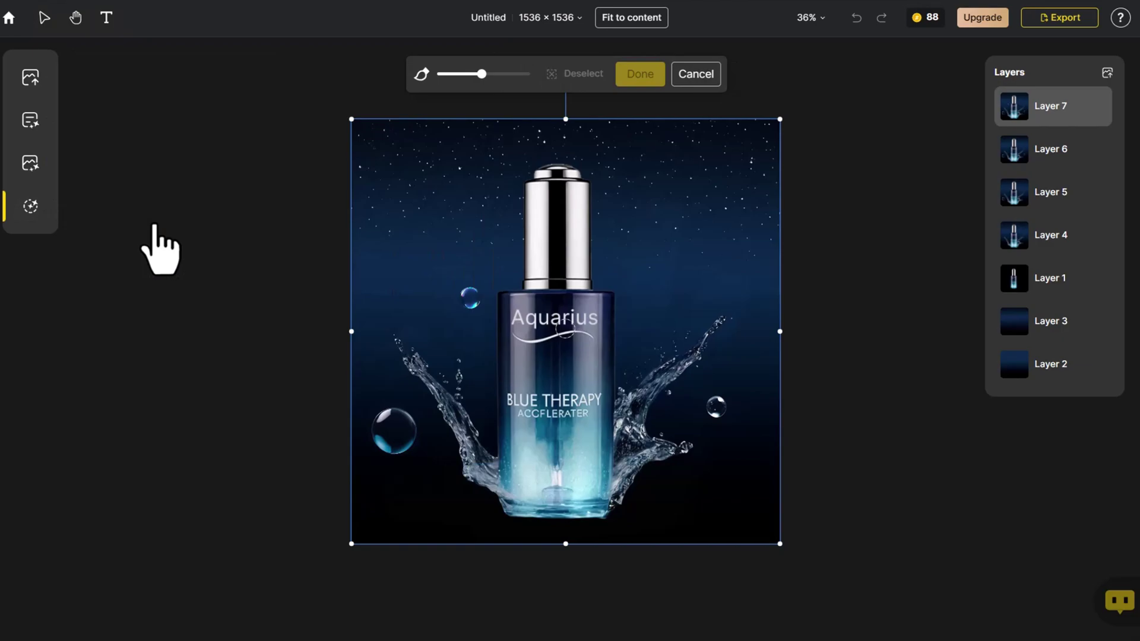
pyautogui.click(521, 75)
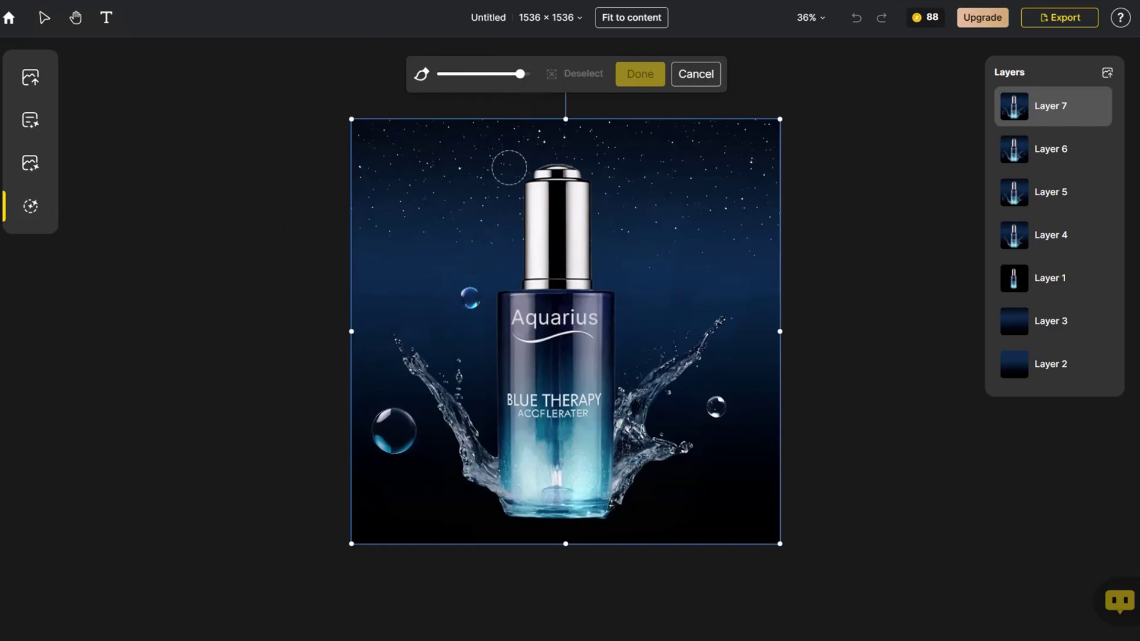
pyautogui.moveTo(470, 514)
pyautogui.mouseDown()
pyautogui.moveTo(589, 527)
pyautogui.moveTo(526, 523)
pyautogui.mouseUp()
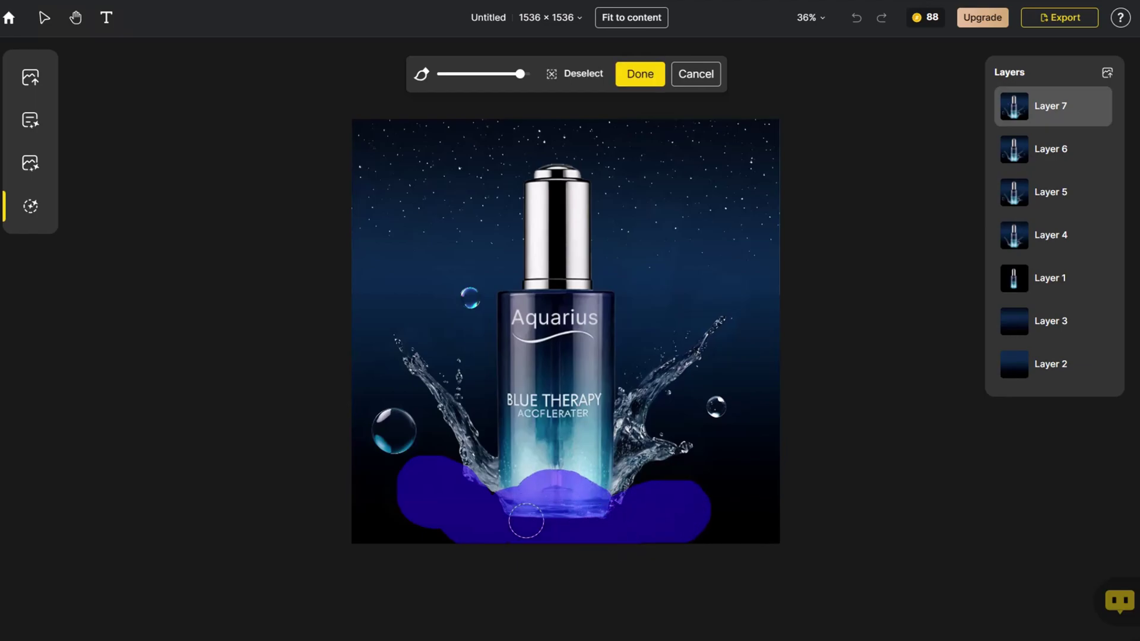
pyautogui.click(639, 76)
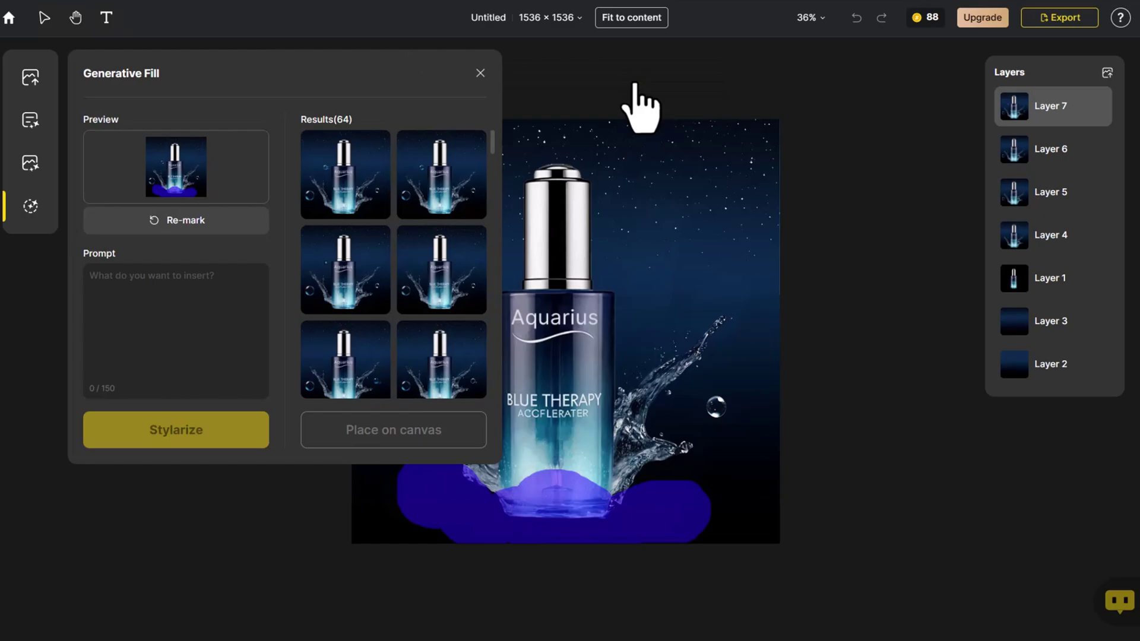
# Step: Generate 'water splashes' and place the first result on the poster
pyautogui.click(222, 283)
pyautogui.write('water splashes')
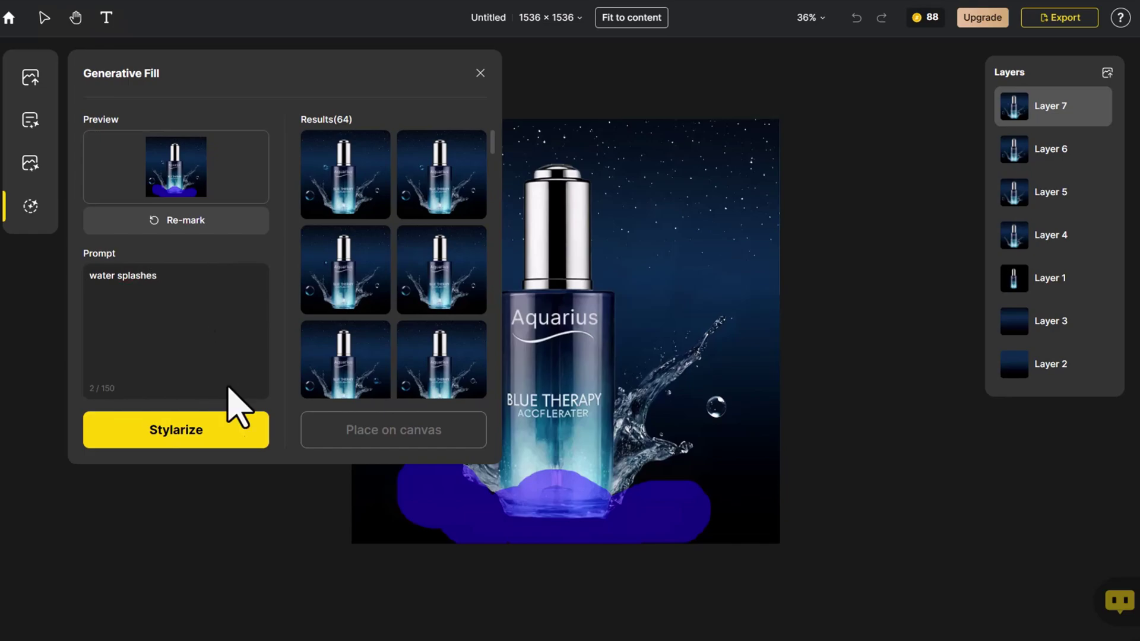
pyautogui.click(232, 432)
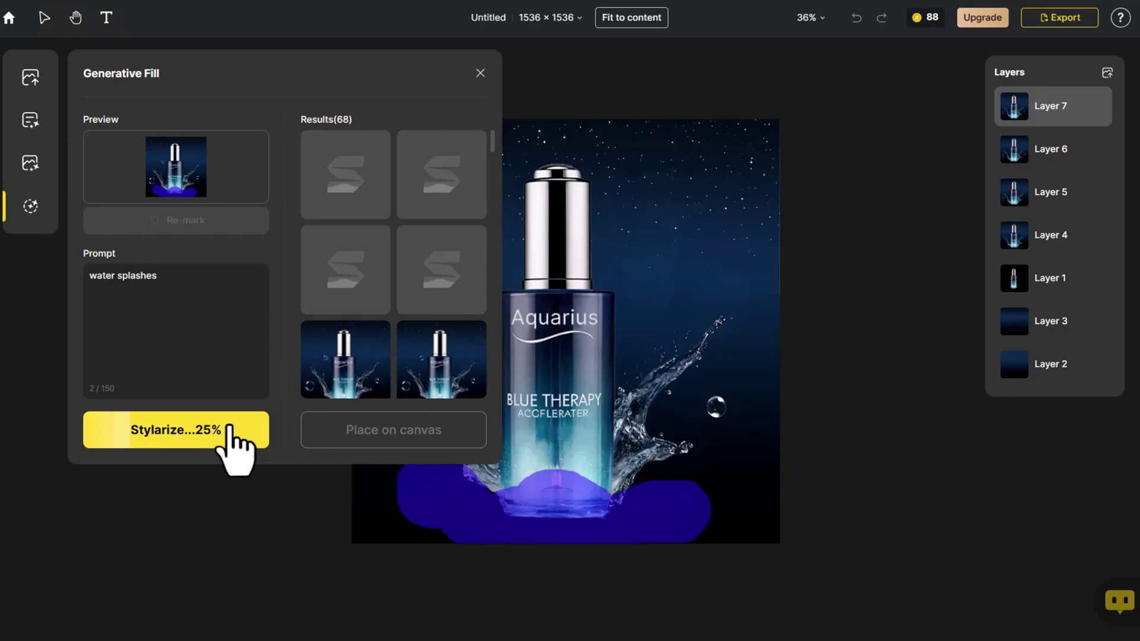
pyautogui.click(328, 209)
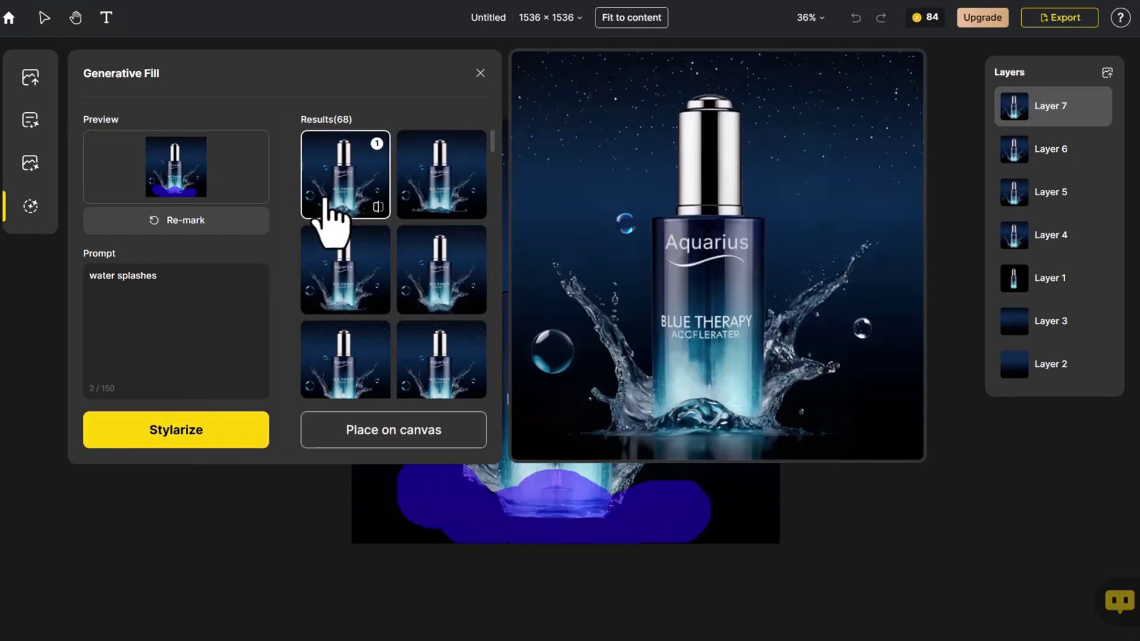
pyautogui.click(383, 432)
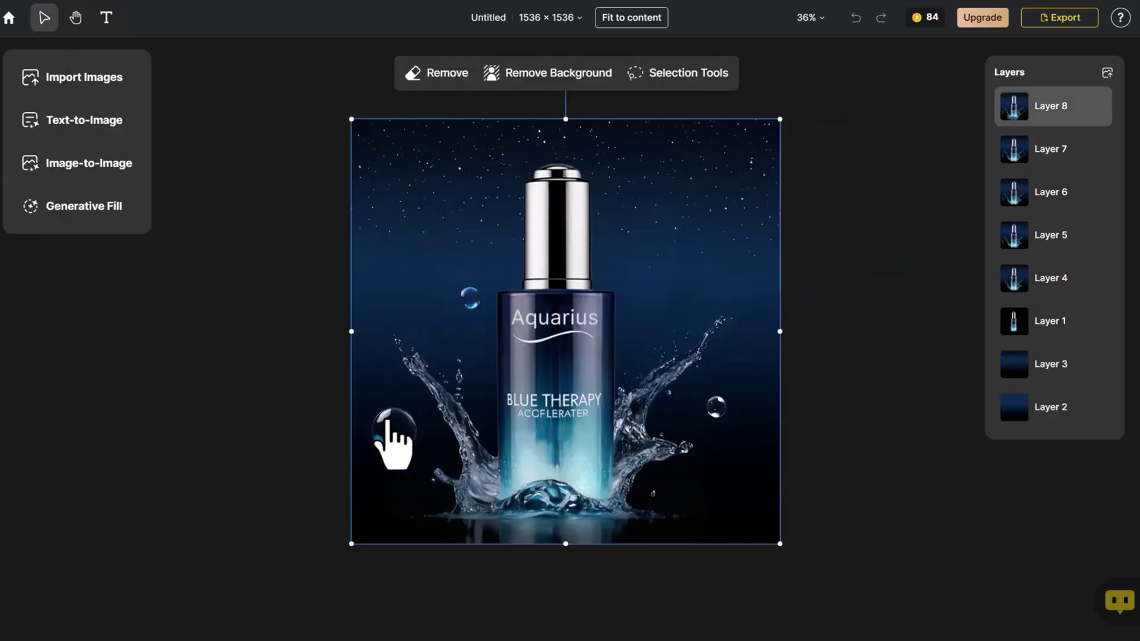
# Step: Deselect the poster and open the PNG export options with the upscale size list showing
pyautogui.click(820, 331)
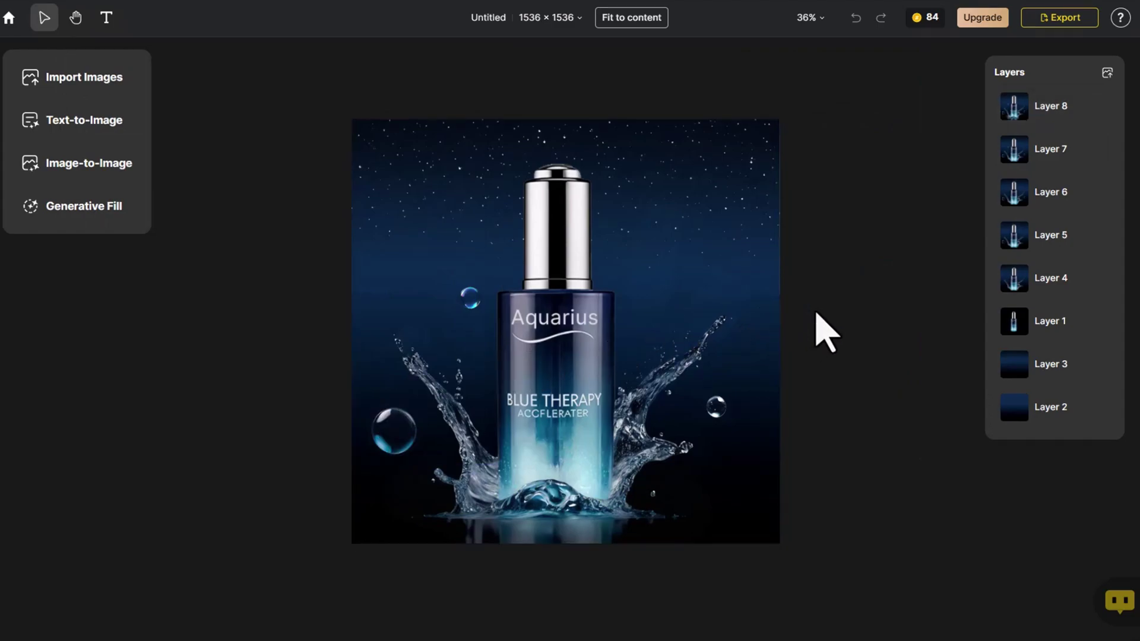
pyautogui.click(1055, 18)
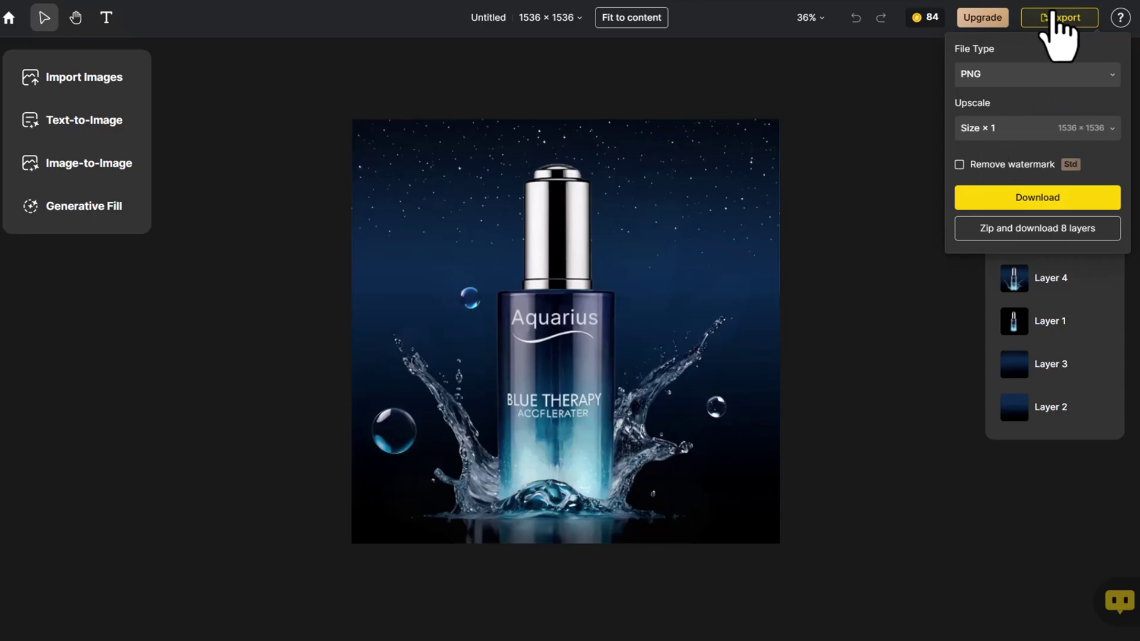
pyautogui.click(1024, 128)
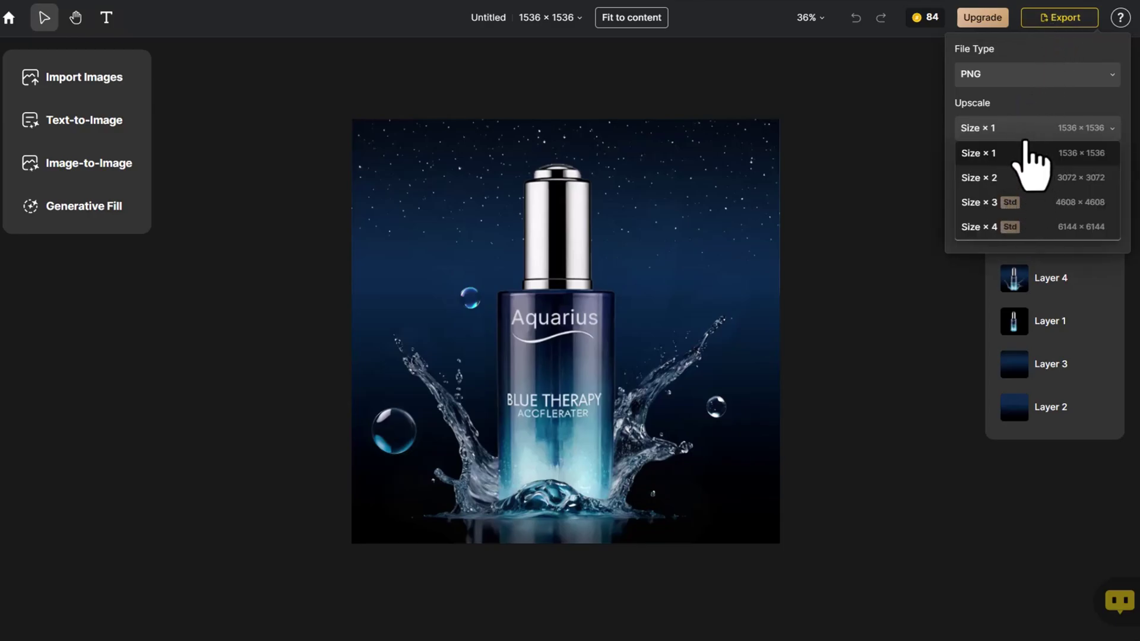